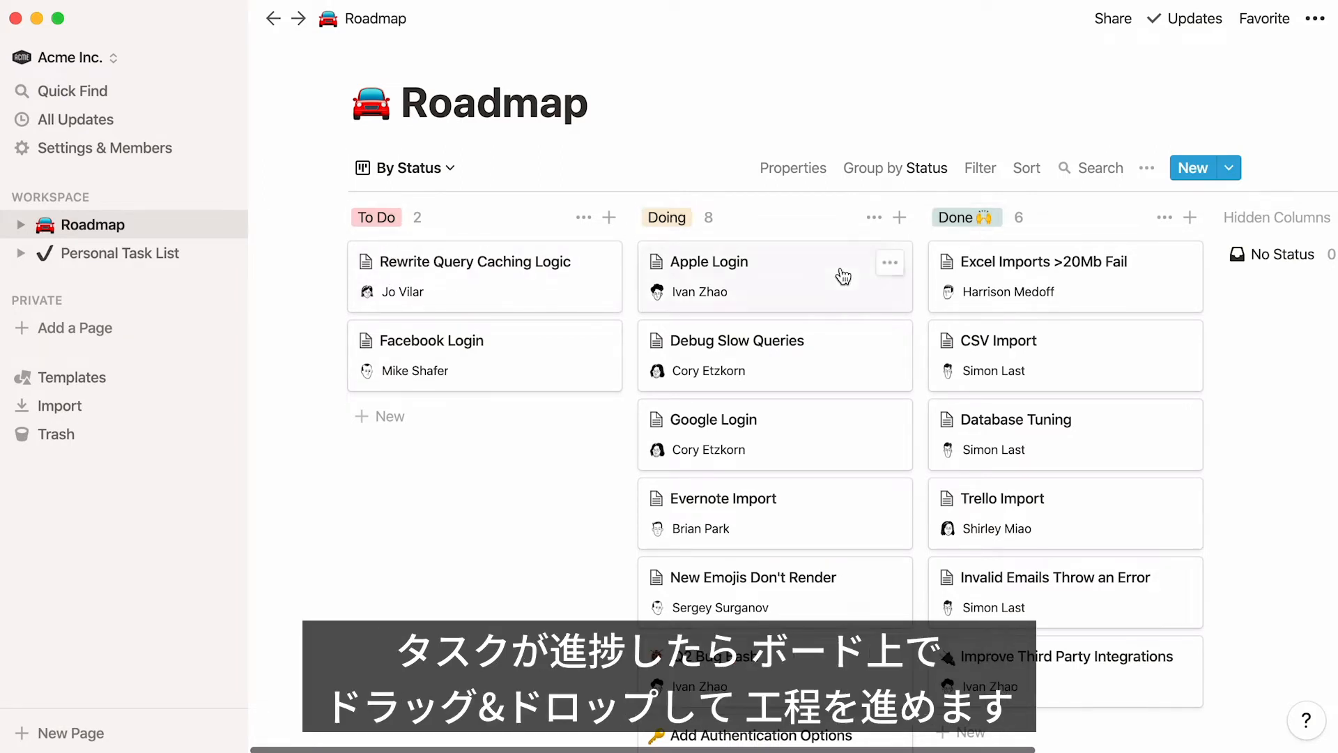
Step: Move the Apple Login card from the Doing column to the Done column on the Roadmap board
left_click_drag(844, 276, 965, 251)
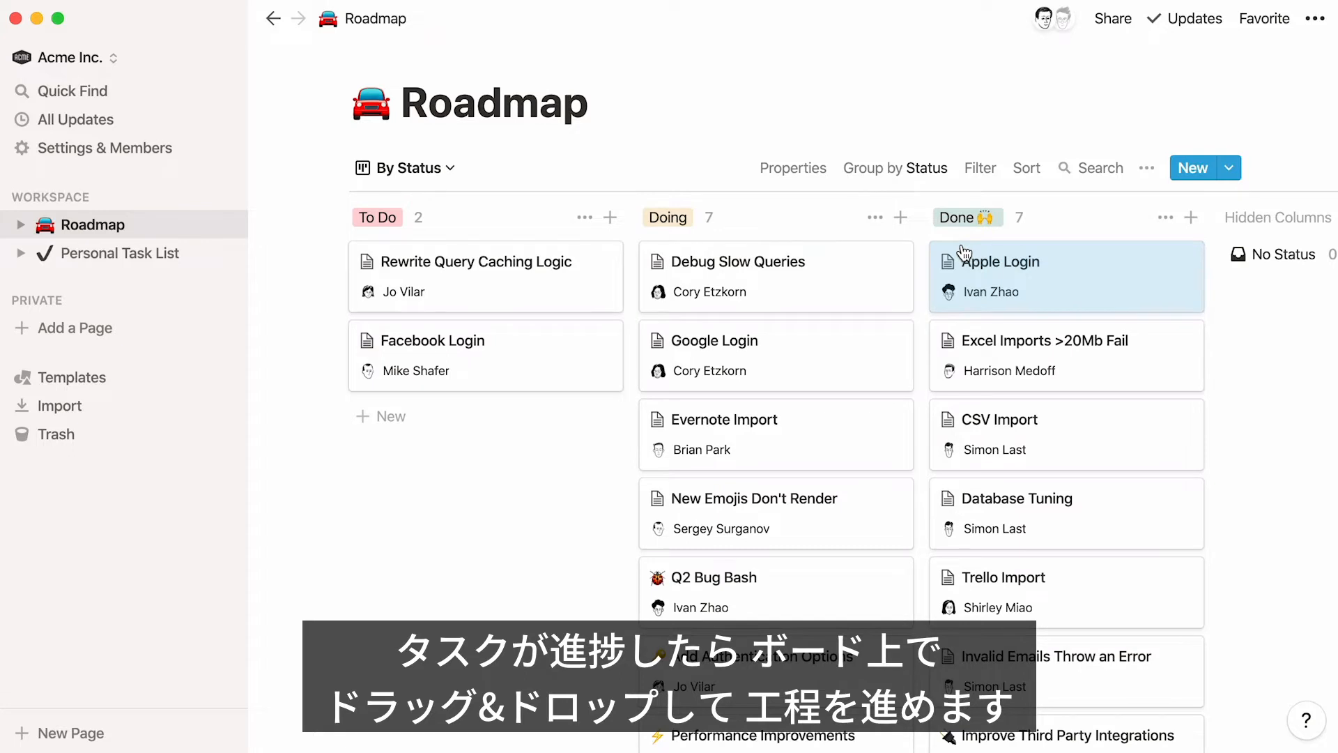
Step: Group the Roadmap board by Product Manager, and after that by Engineers
left_click(926, 183)
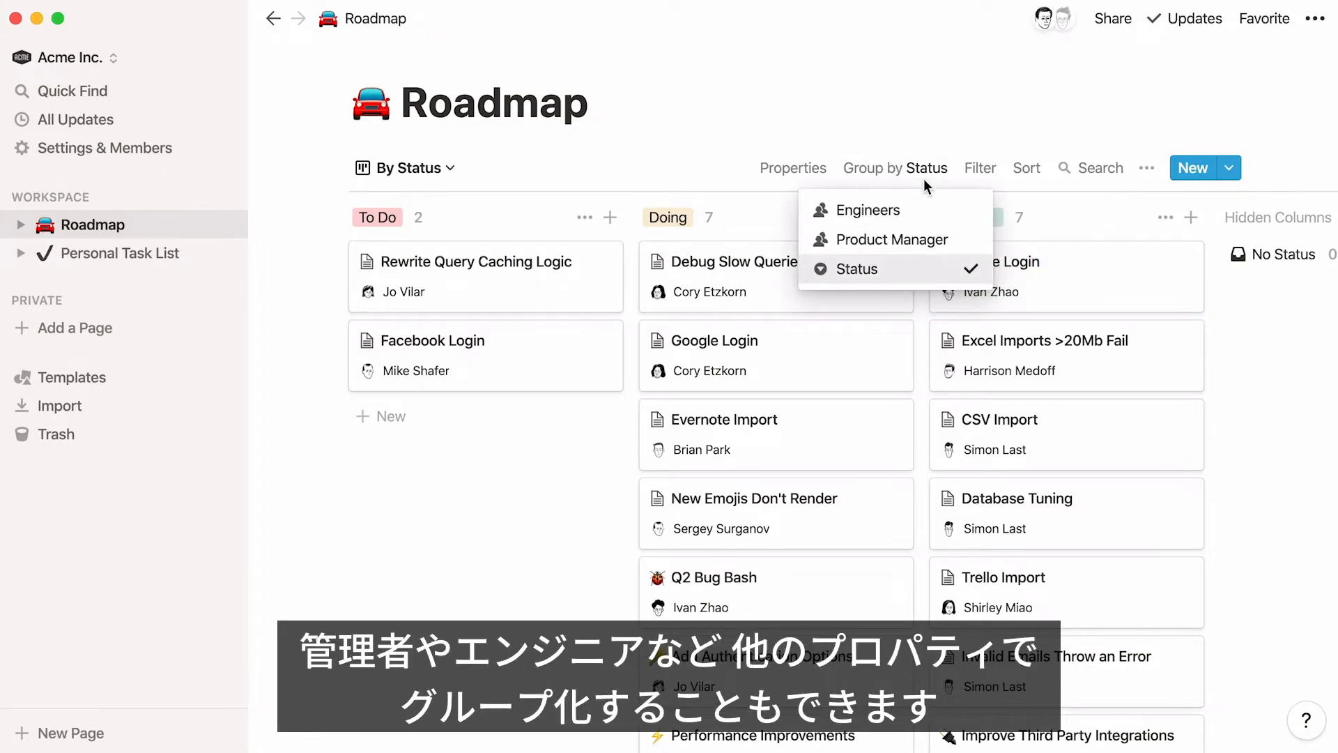
left_click(961, 240)
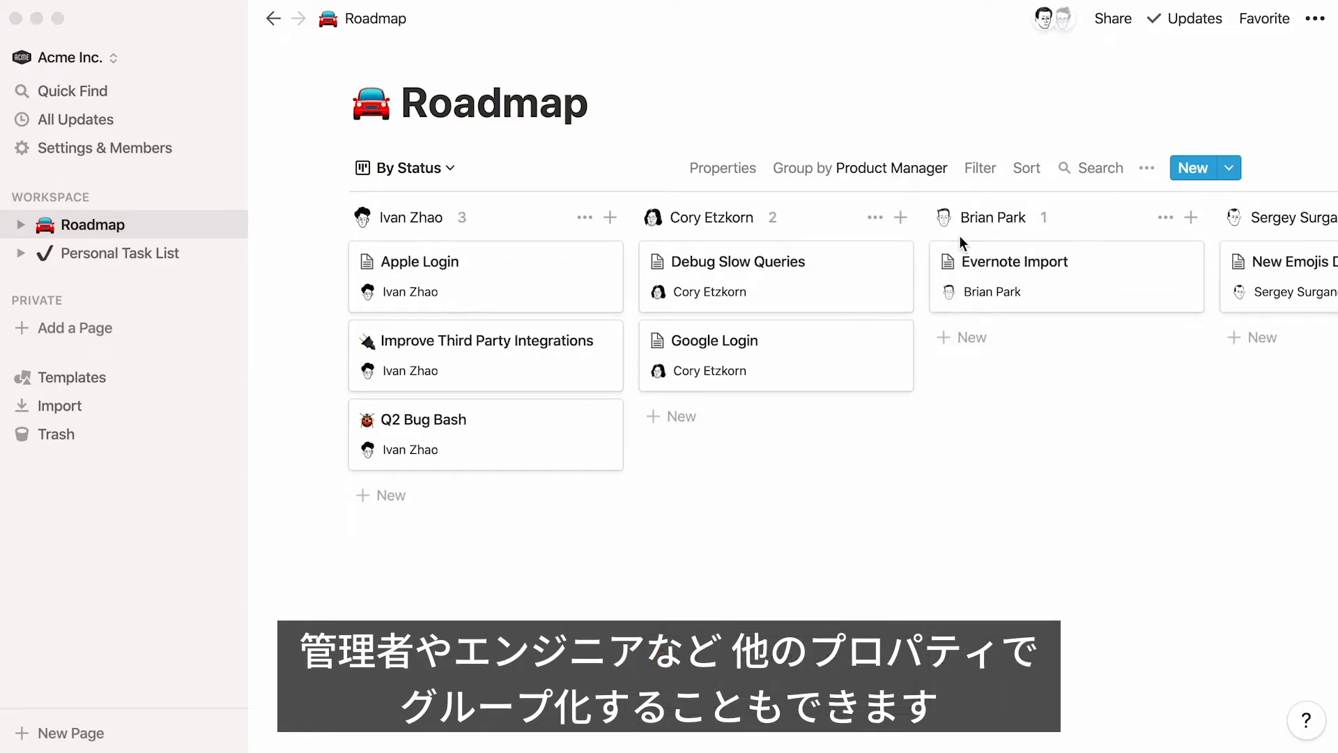
left_click(928, 180)
left_click(925, 210)
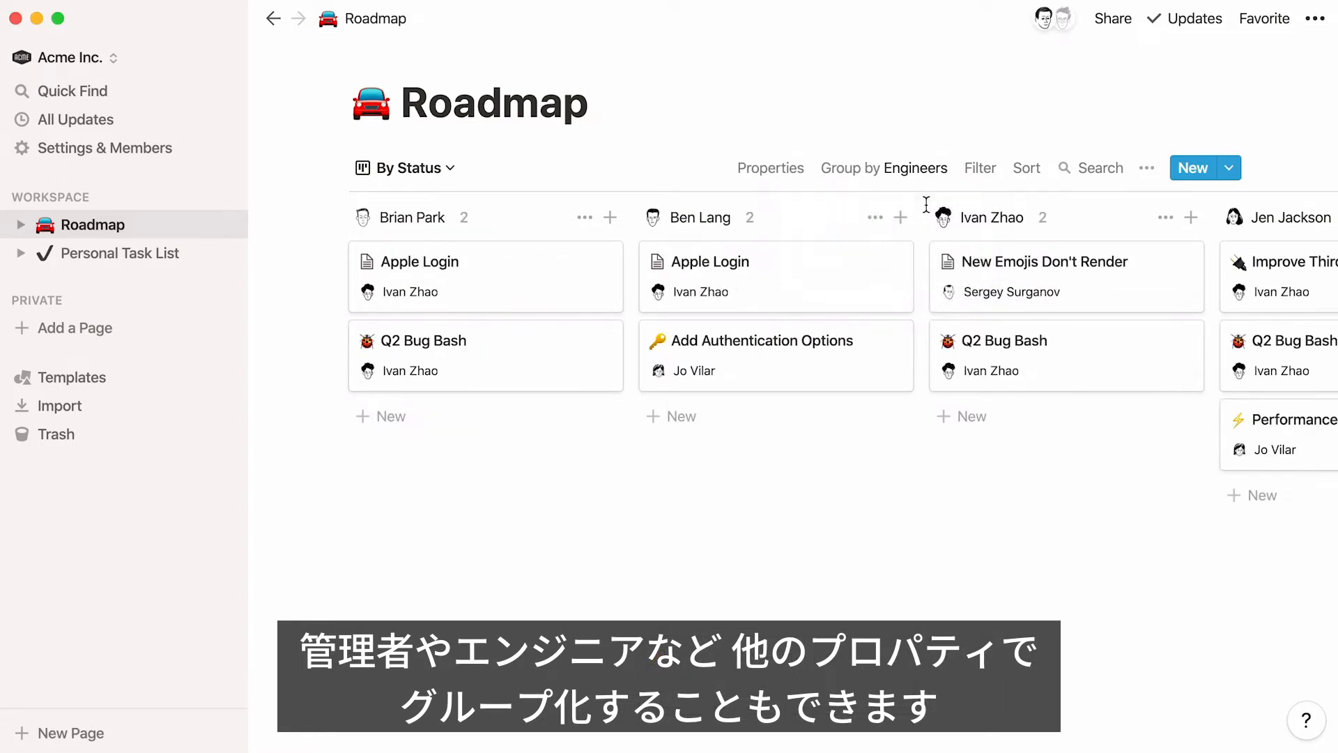
Step: Add a Files & Media property named Attachments to the Personal Task List board
left_click(142, 262)
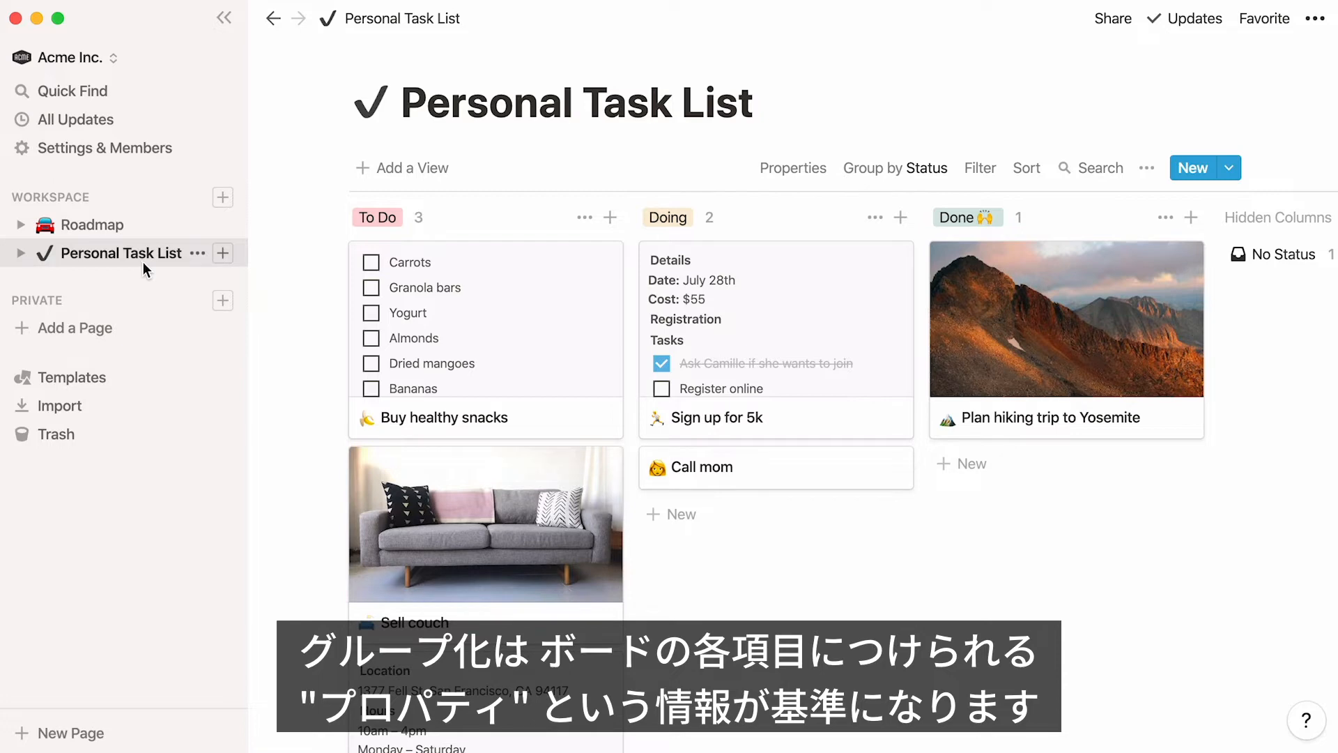
left_click(788, 180)
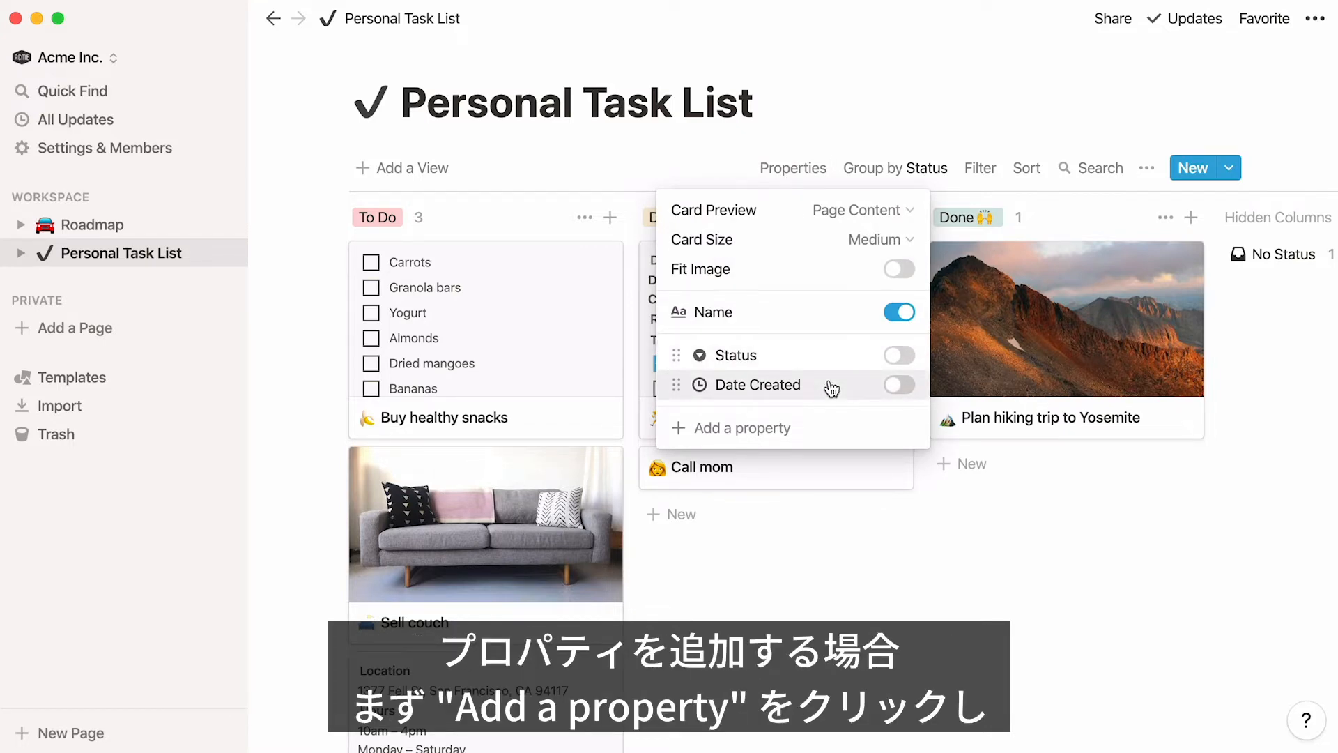
left_click(809, 425)
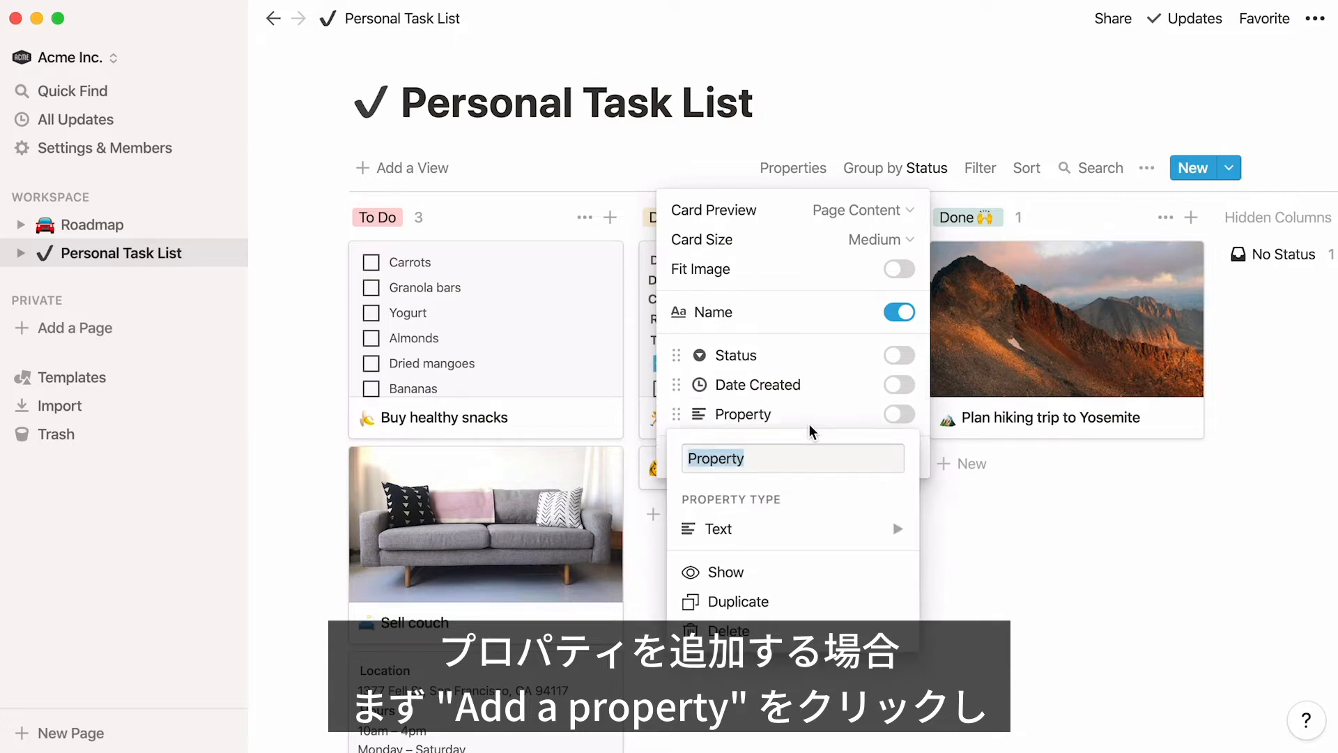
mouse_move(823, 528)
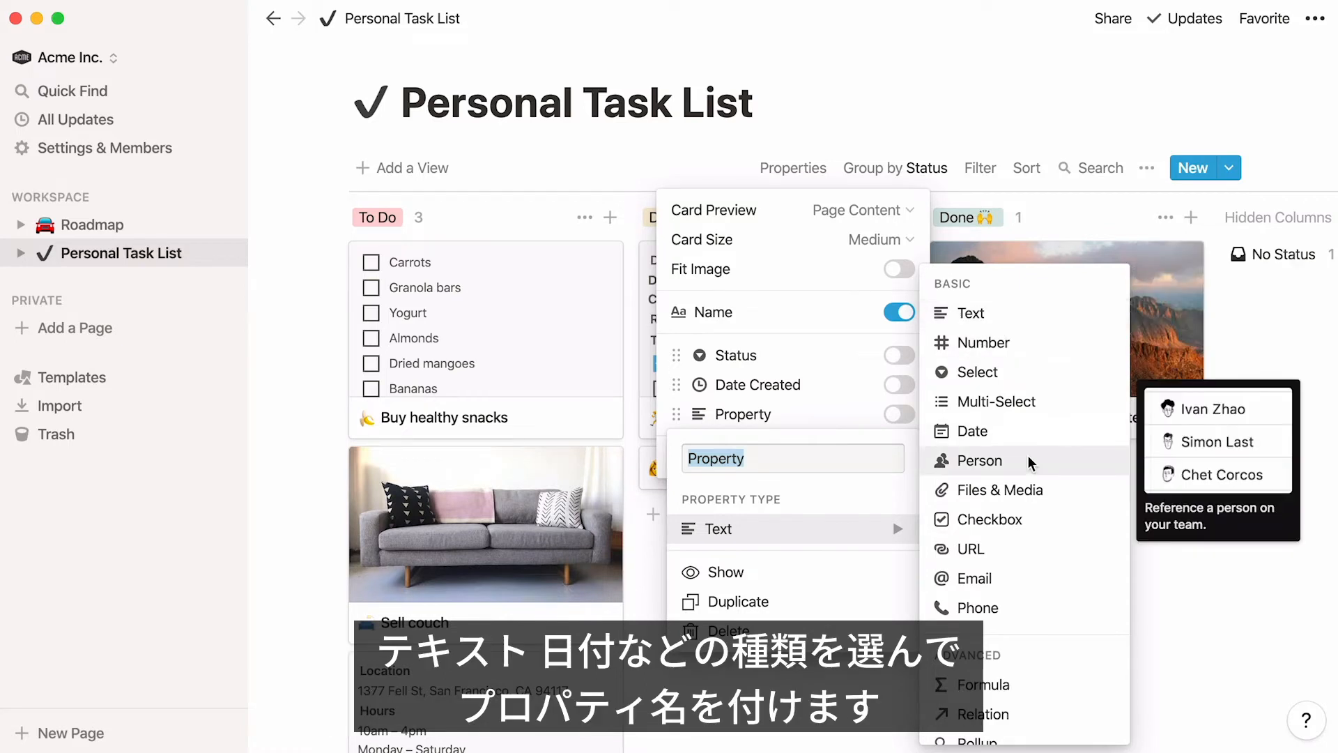
type("Attachments")
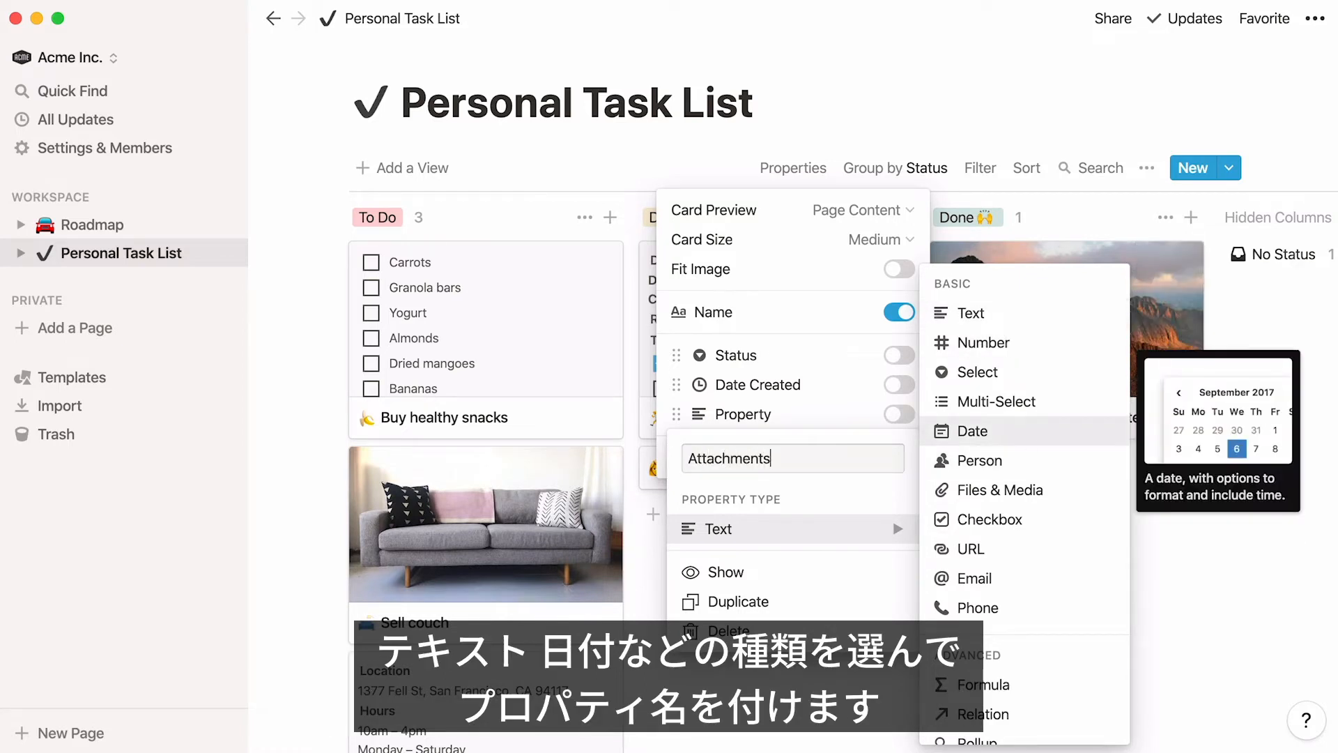
left_click(1049, 487)
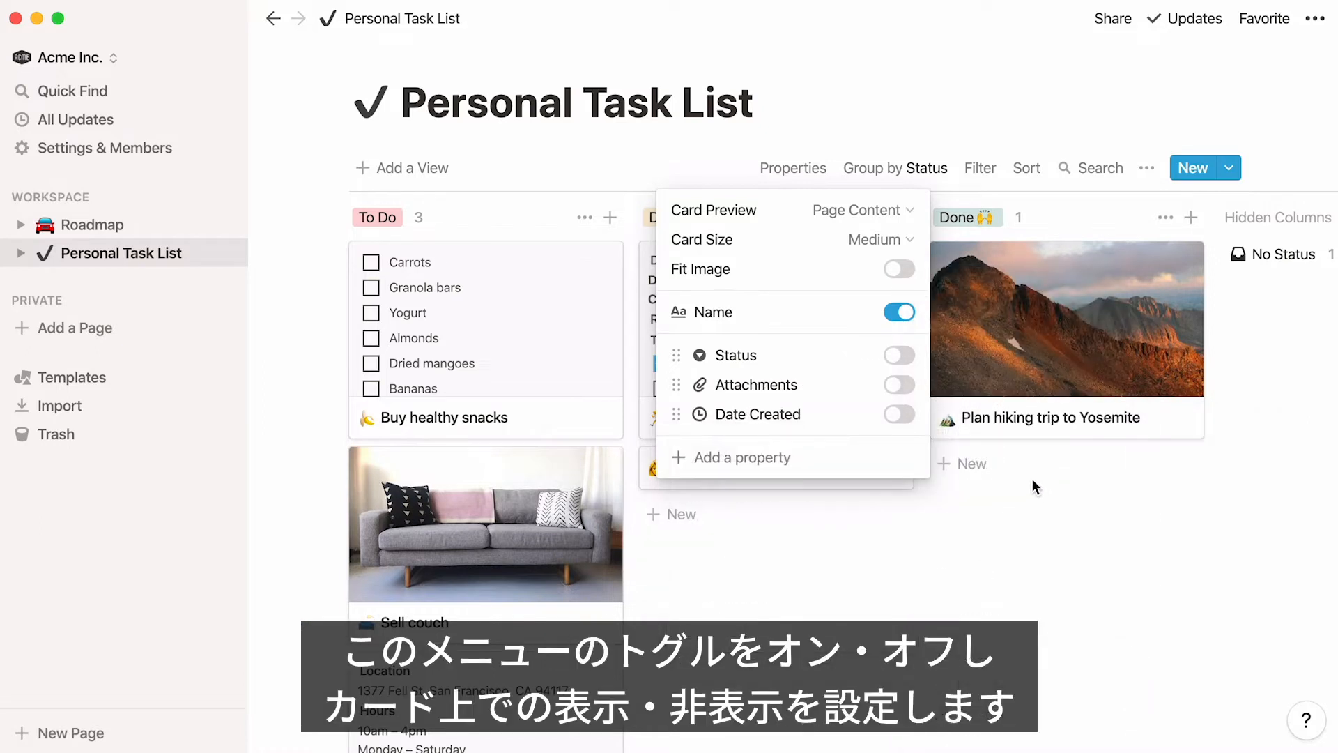
Step: Show the Date Created property on the task cards, and hide it again
left_click(910, 416)
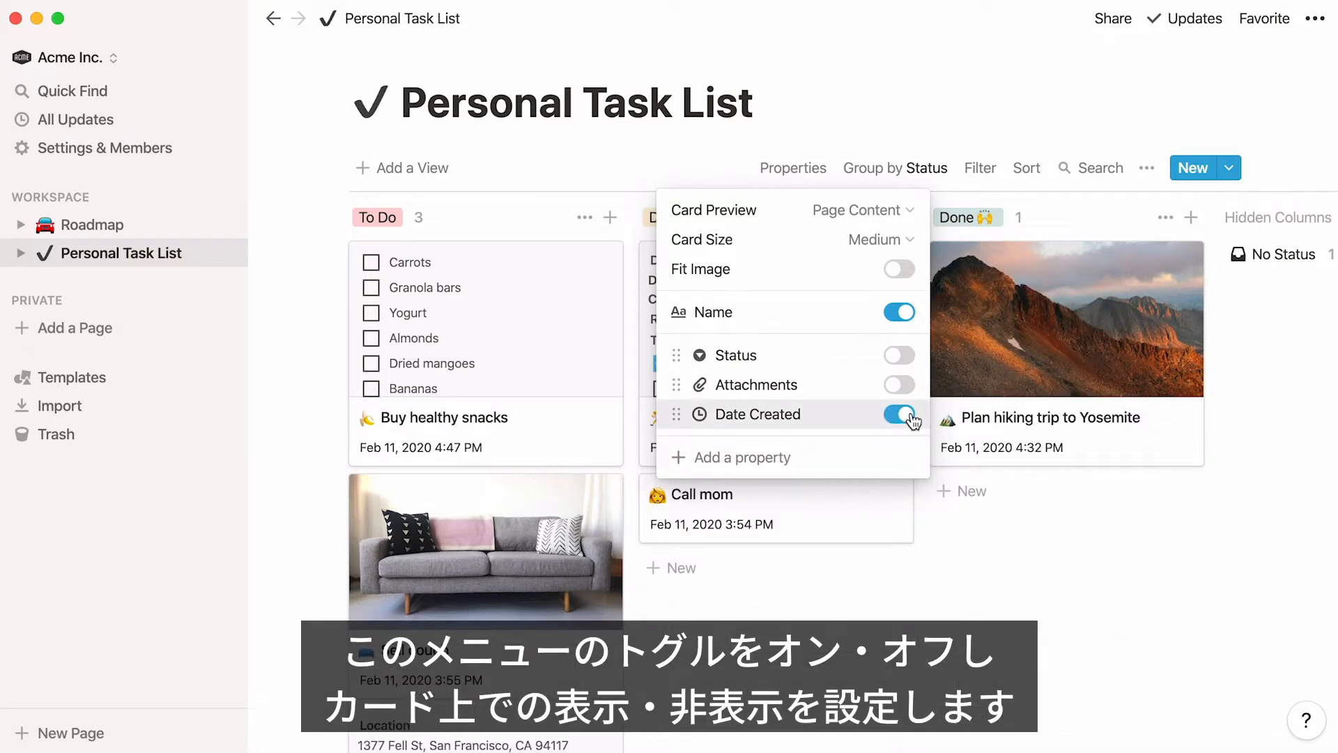
left_click(910, 416)
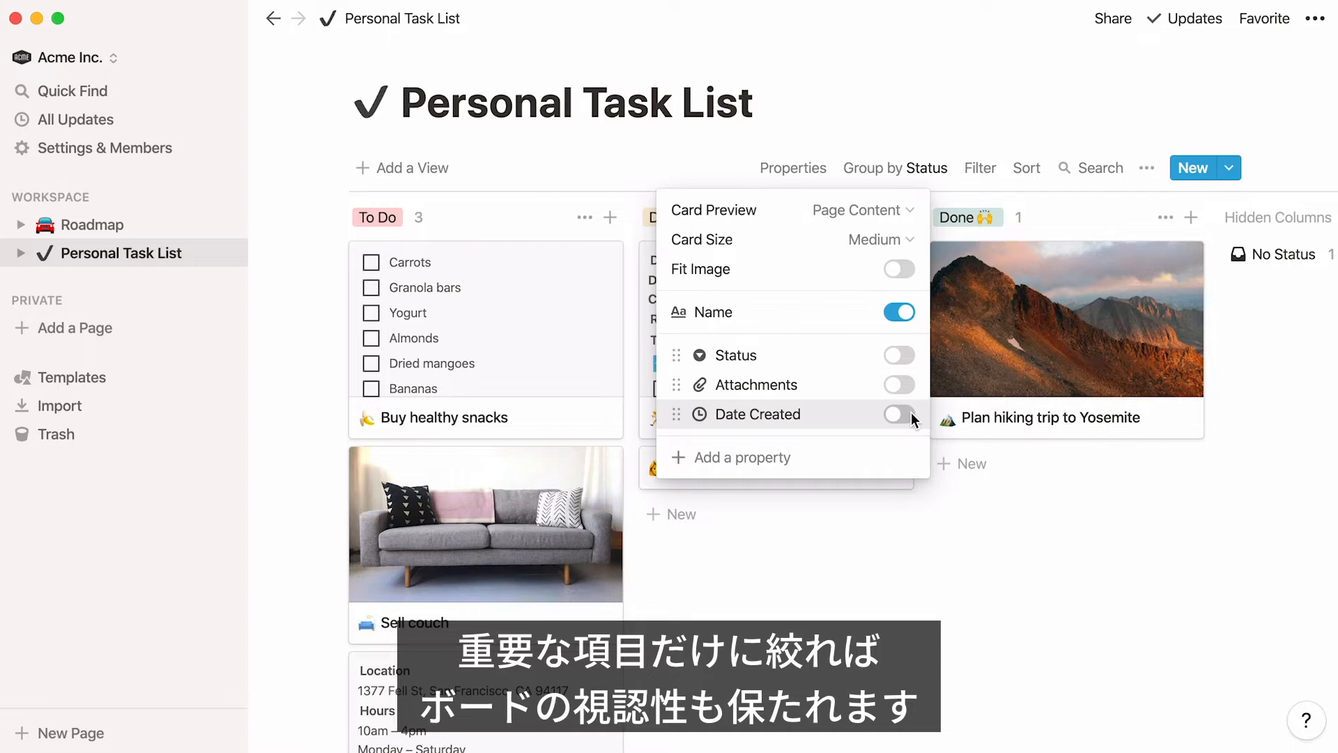
Step: Look through the page of the Plan hiking trip to Yosemite card and set its Status to Doing
left_click(1005, 352)
left_click(1006, 359)
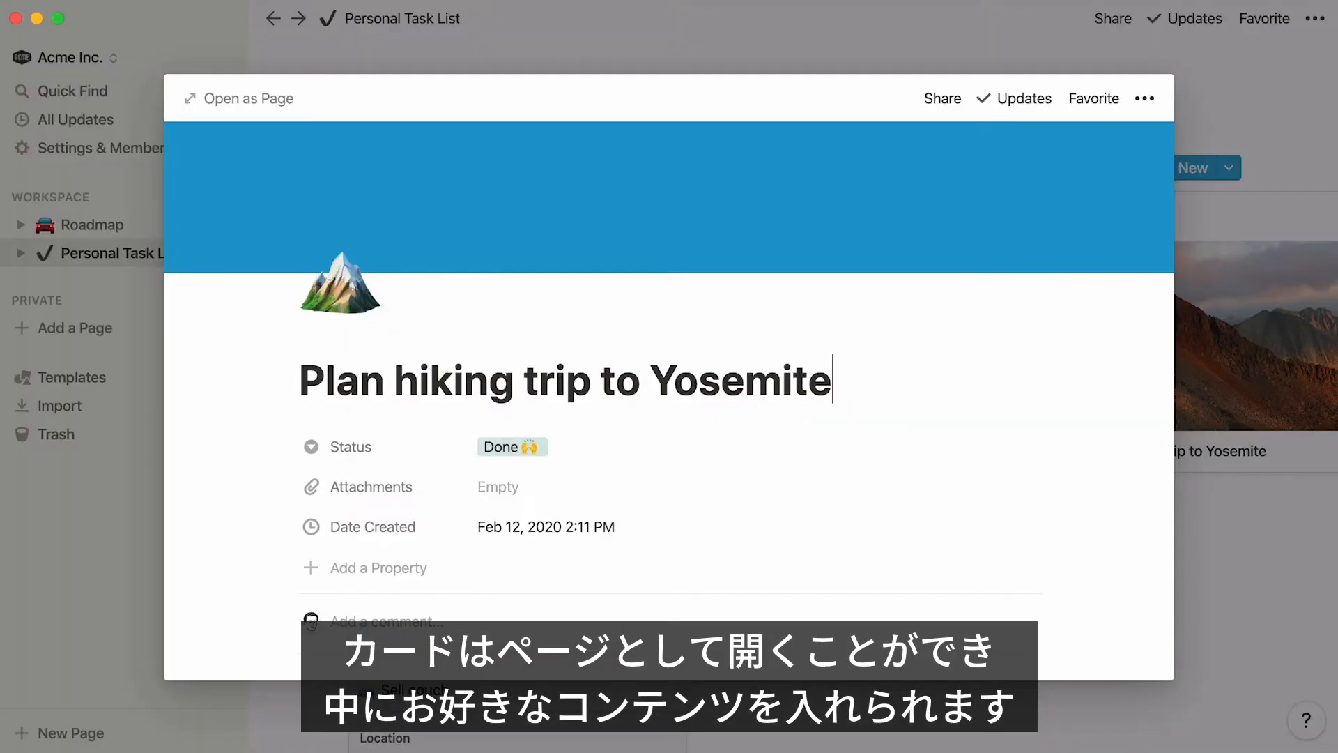
scroll(1006, 359, "down", 7)
scroll(670, 395, "down", 10)
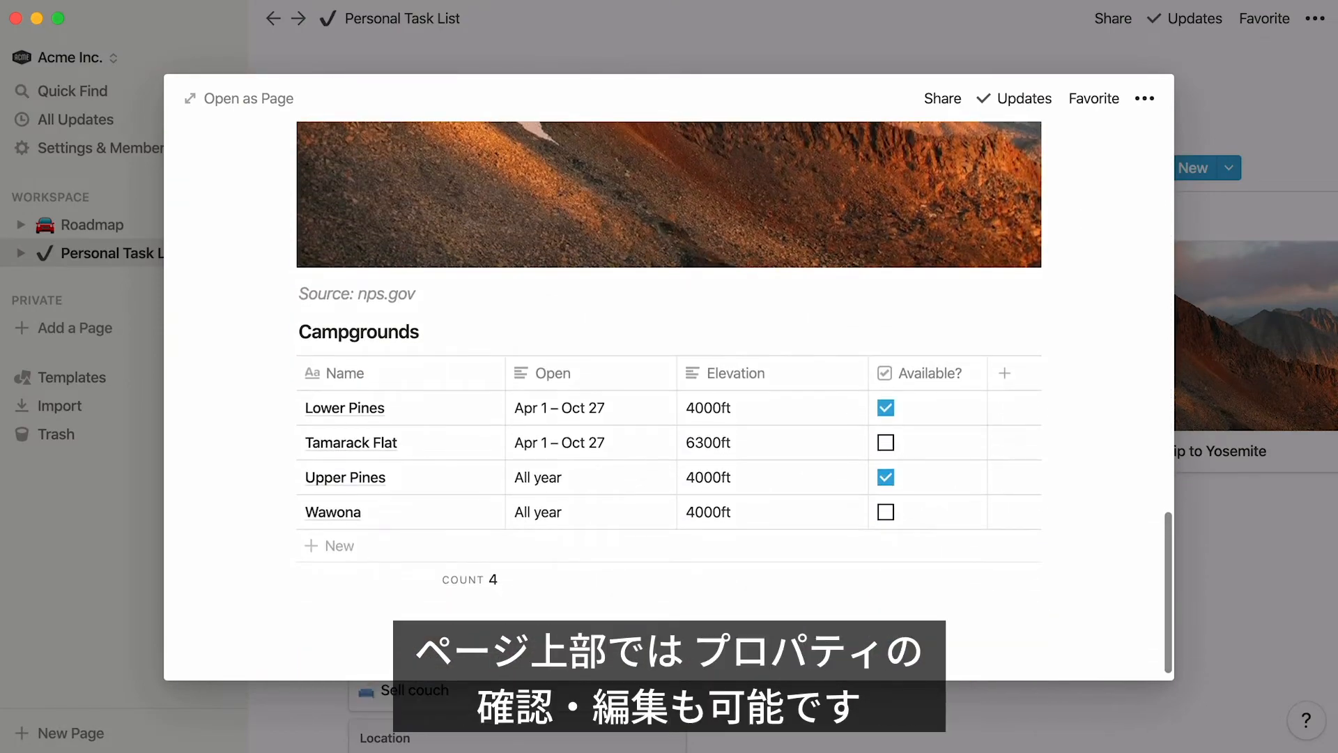
scroll(669, 401, "up", 10)
scroll(669, 401, "up", 5)
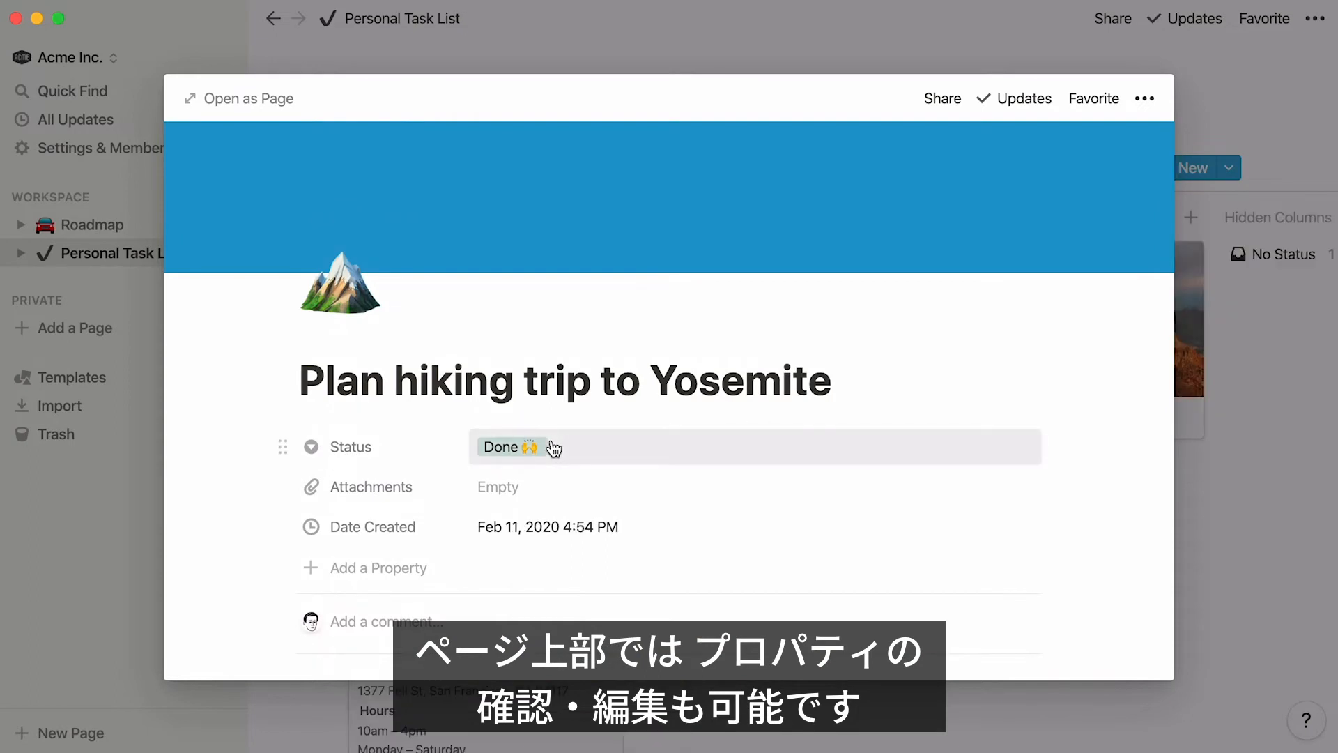
left_click(554, 448)
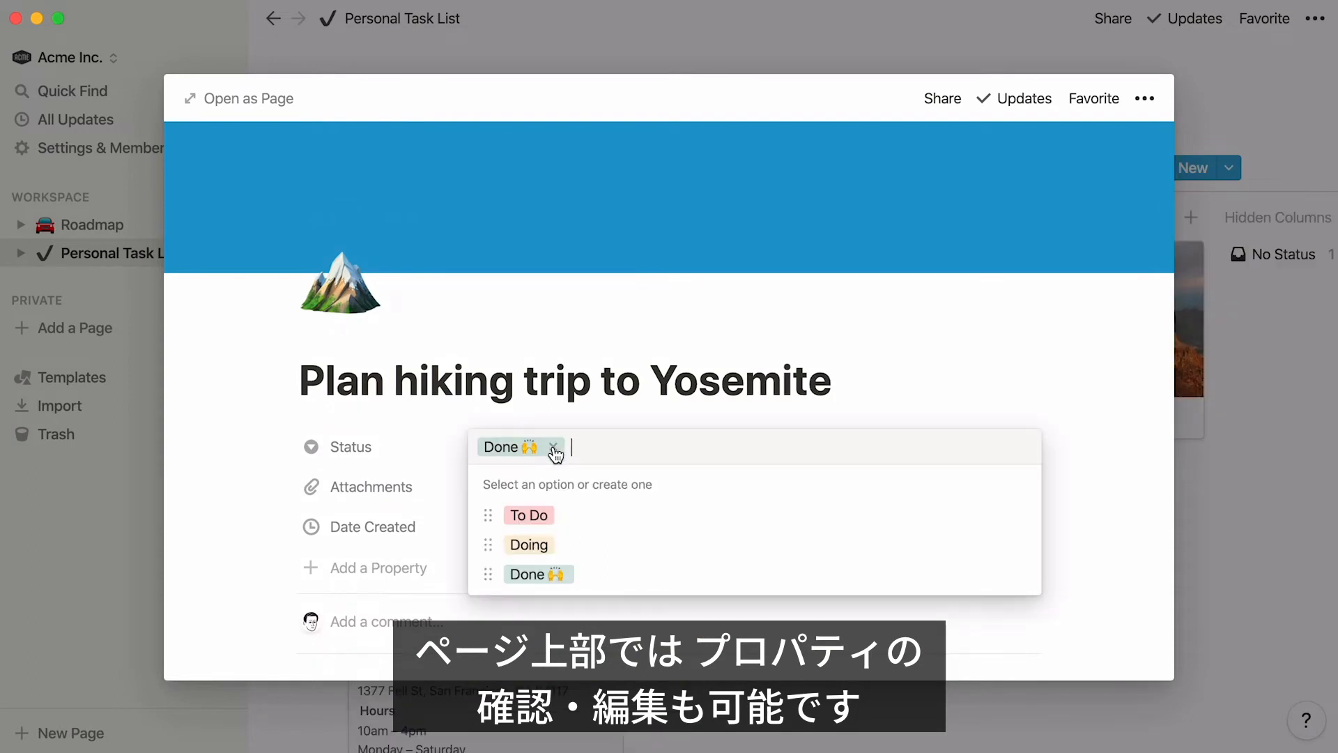
left_click(589, 544)
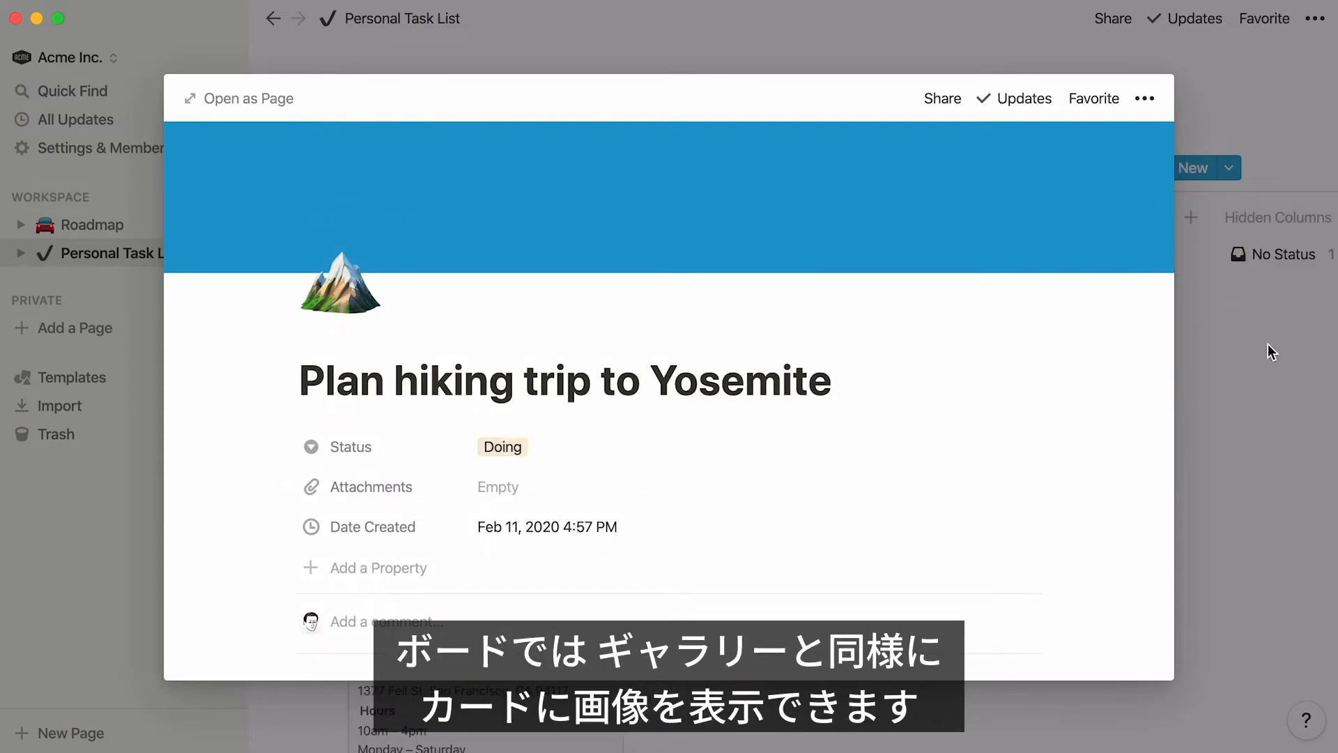
left_click(1269, 345)
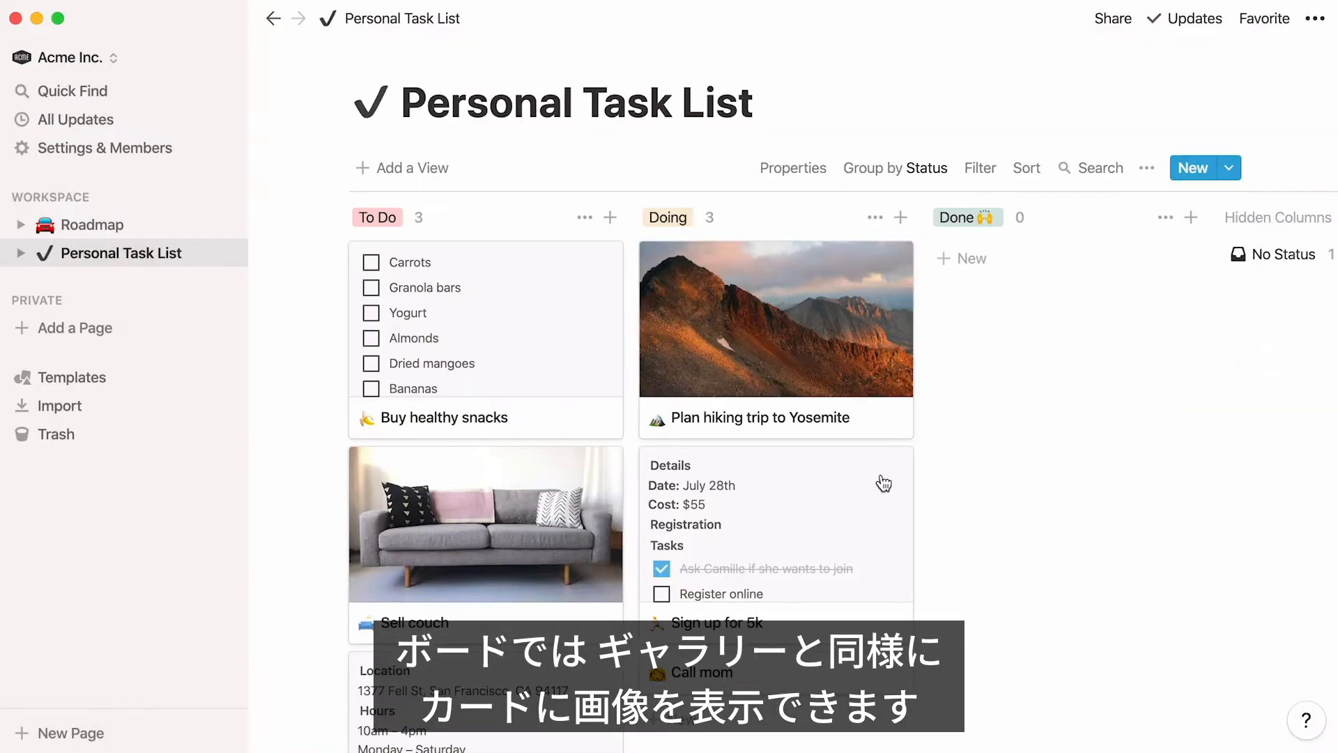
Step: Add a cover image to the page of the Sell couch card
left_click(577, 556)
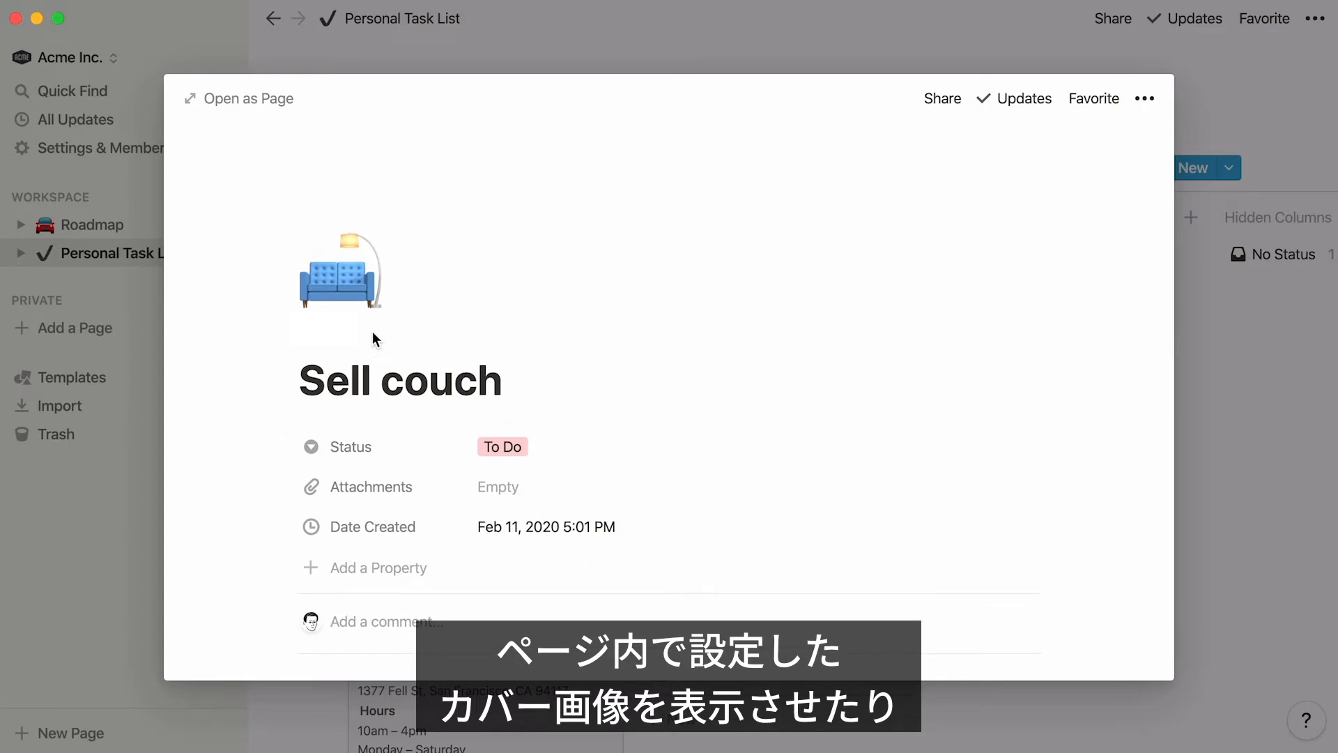
left_click(373, 334)
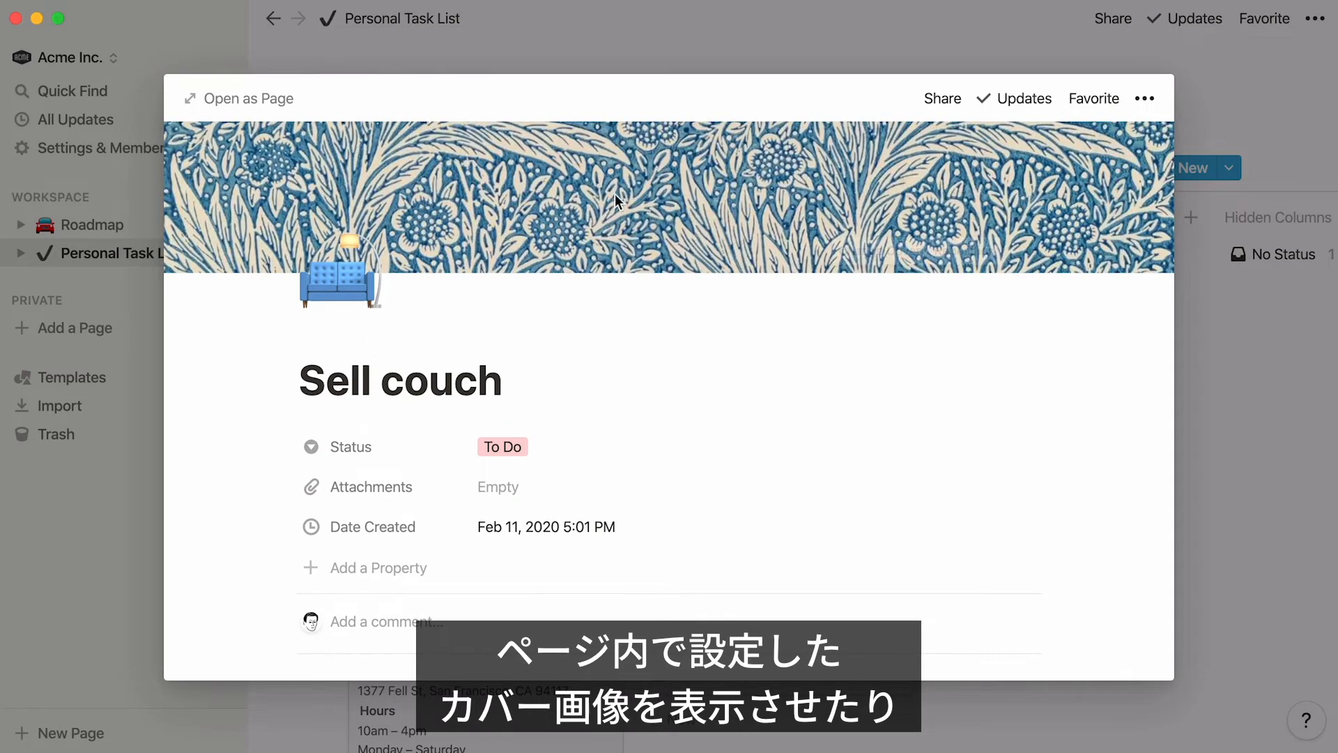
left_click(833, 44)
Step: Set the card preview of the Personal Task List board to Page Cover
left_click(819, 166)
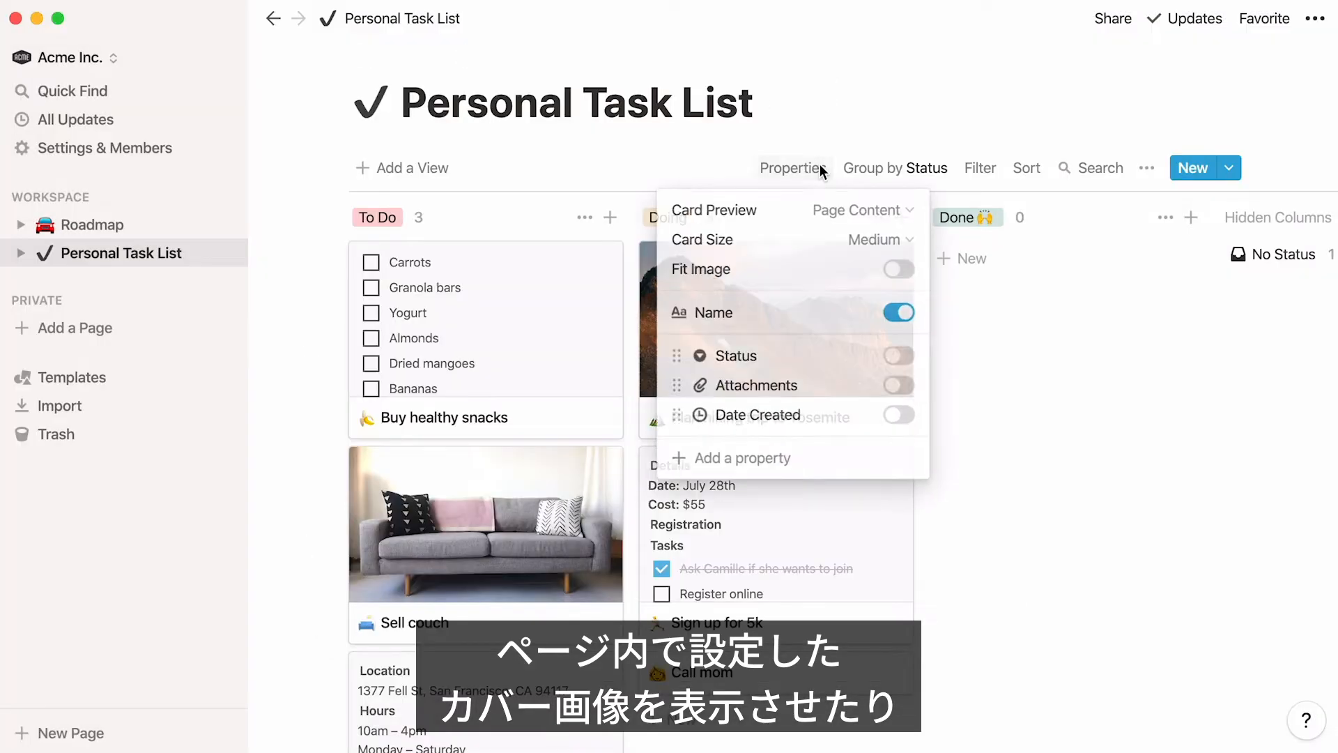
left_click(912, 215)
left_click(891, 279)
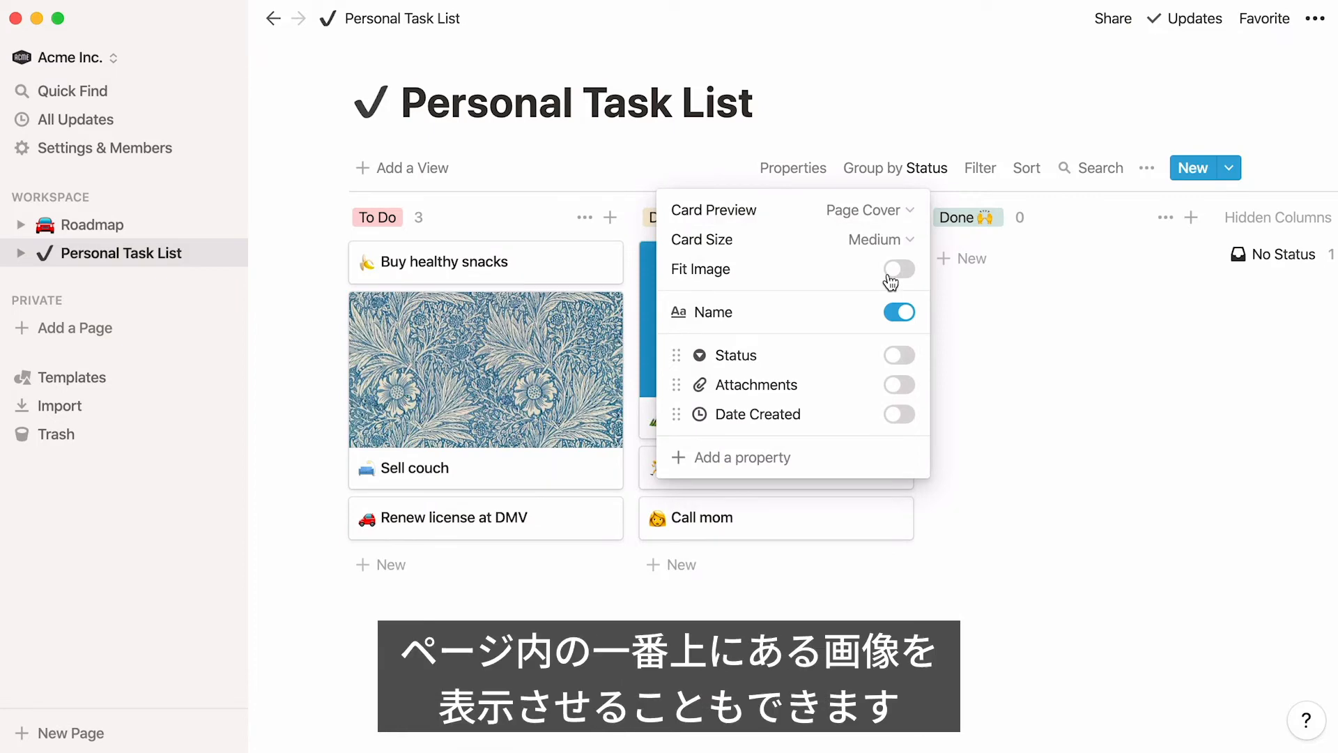
Step: Return the card preview to Page Content and look through the page of the Yosemite hiking trip card
left_click(906, 209)
left_click(878, 305)
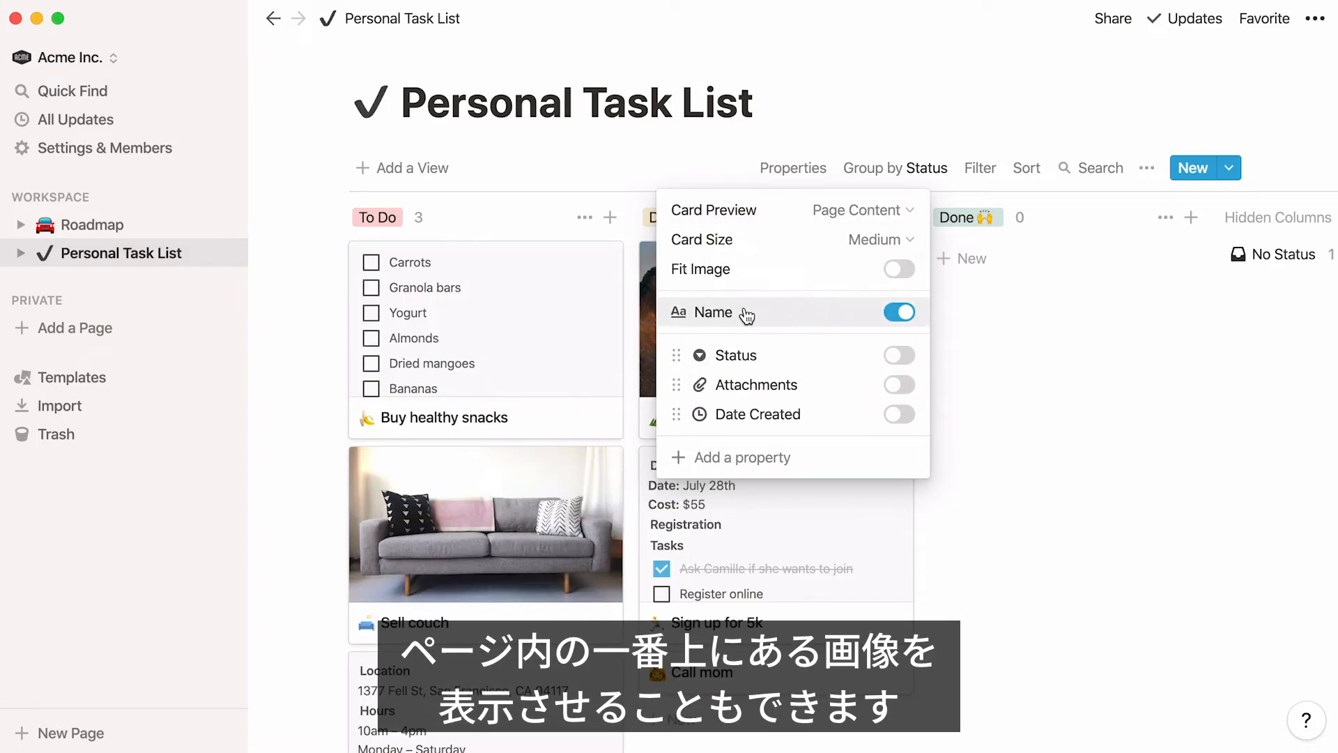
left_click(646, 323)
scroll(646, 324, "down", 10)
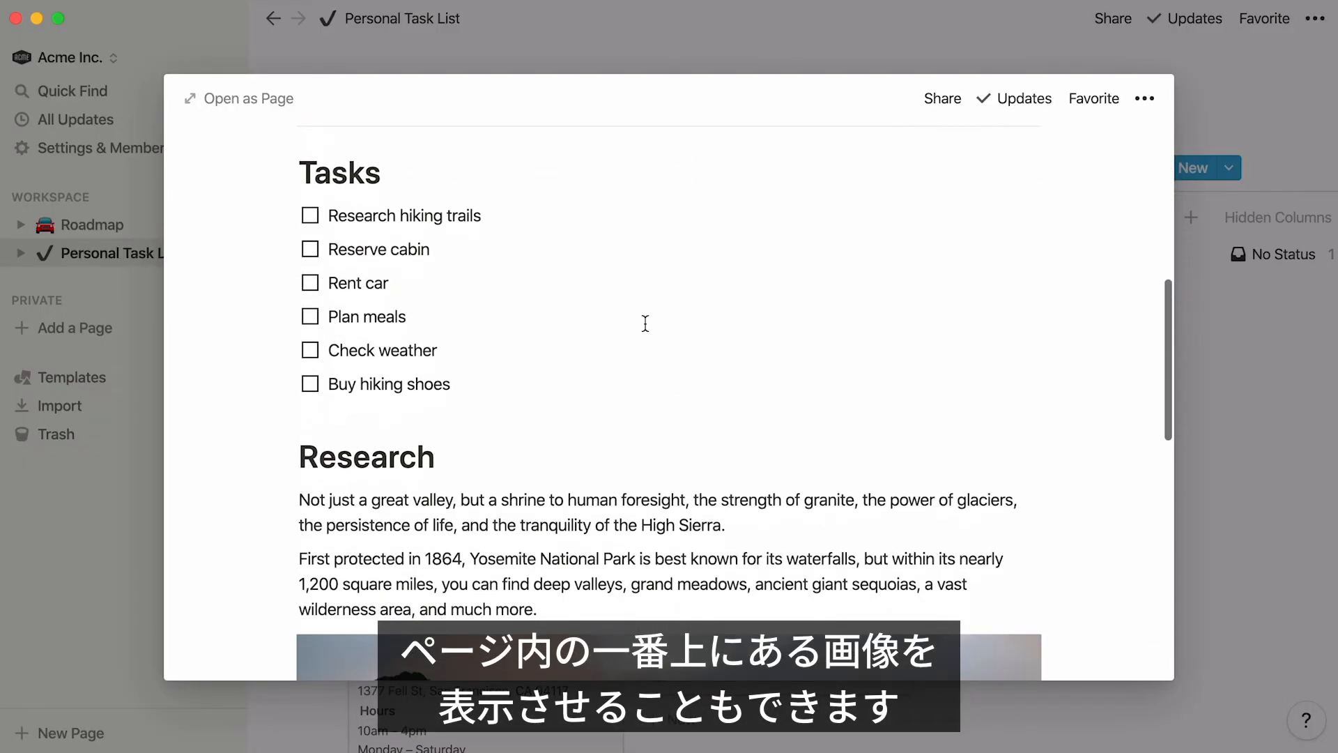
left_click(1233, 332)
Step: Set the card preview of the Personal Task List board to the Attachments property
left_click(820, 180)
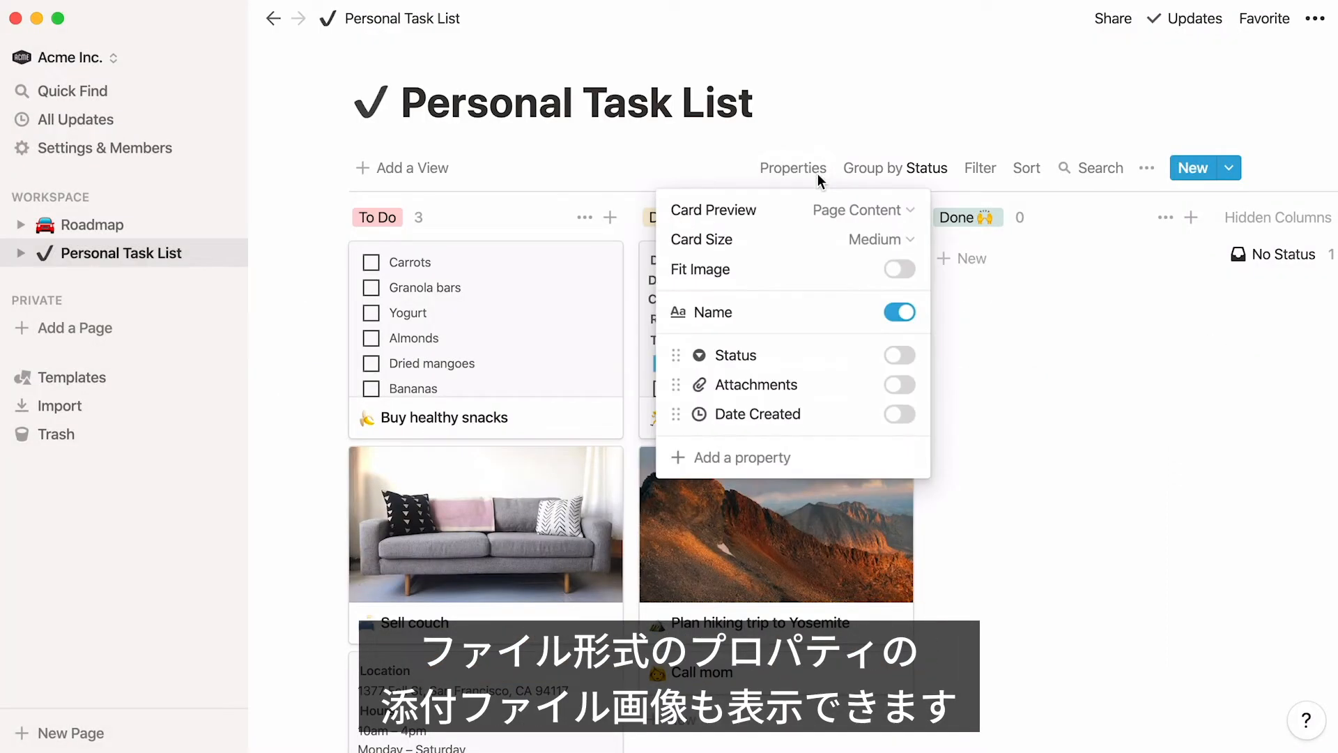
left_click(891, 212)
left_click(871, 348)
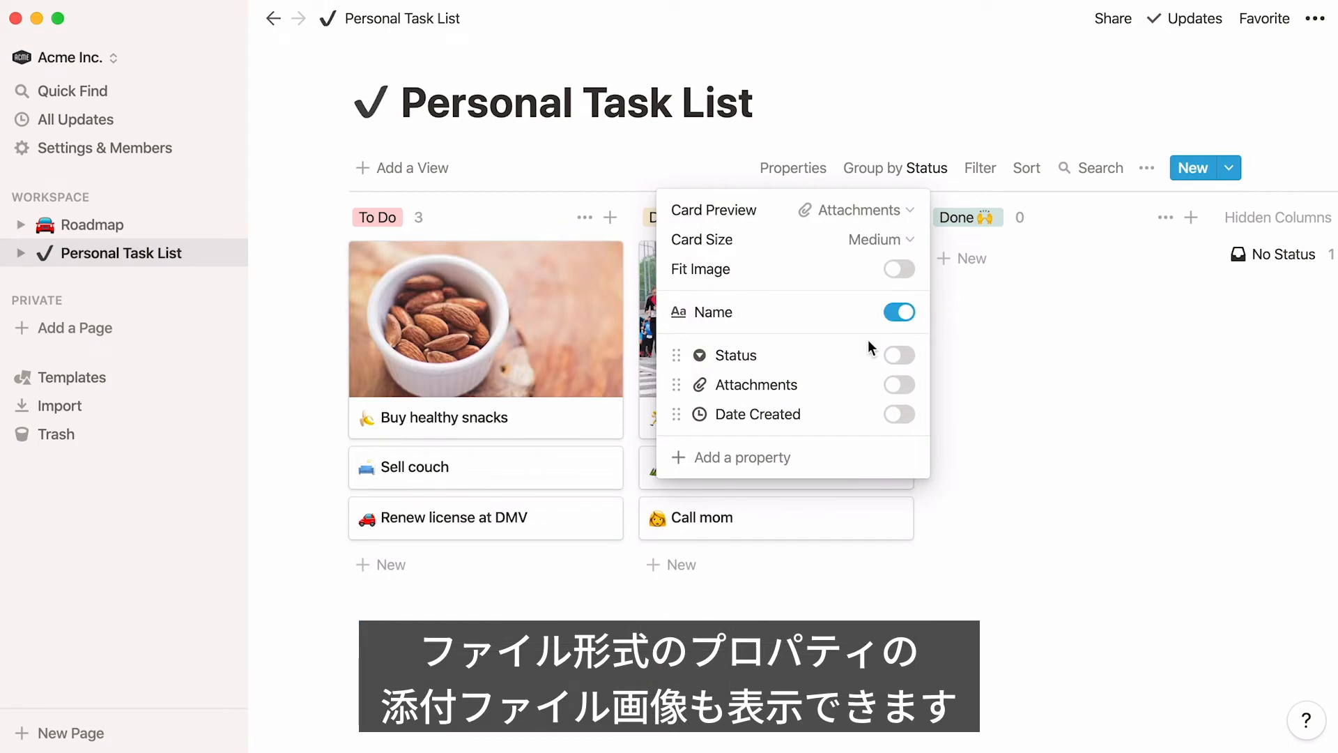
left_click(1018, 294)
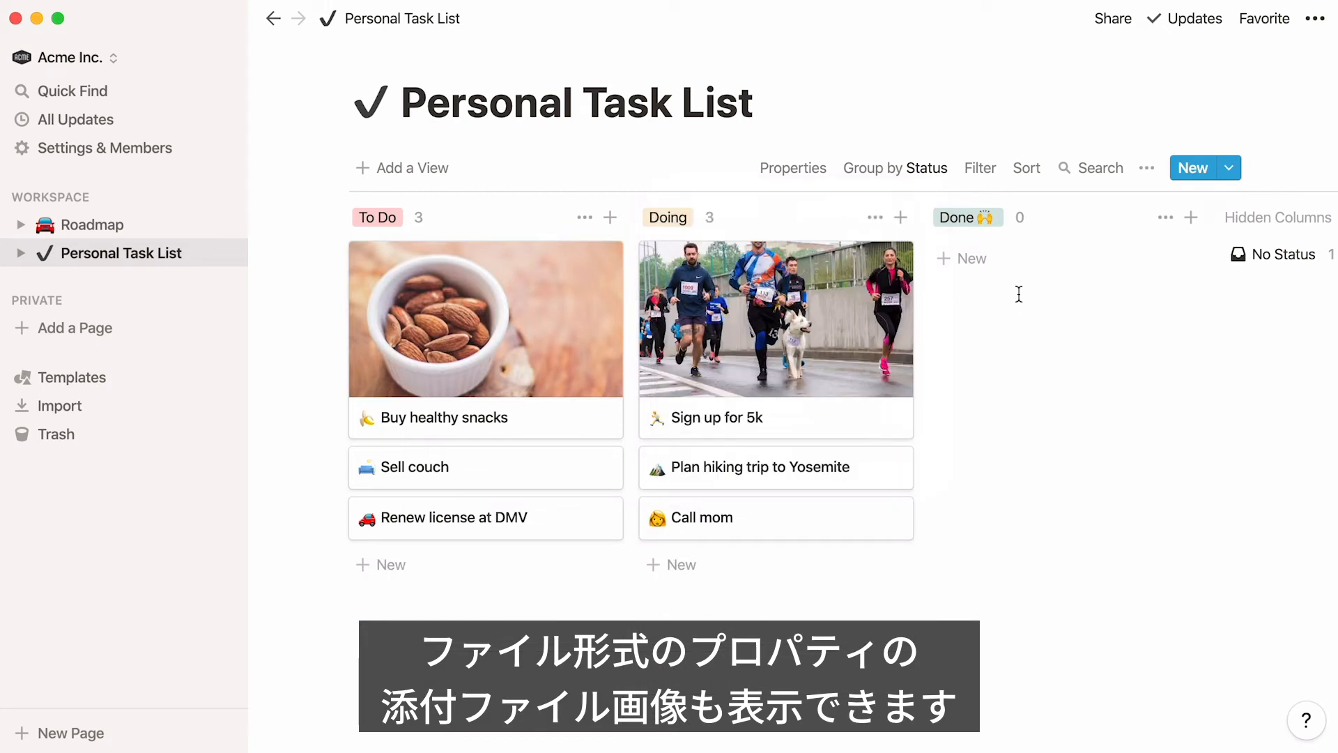
Step: Try the Small and Medium card sizes on the board, and settle on Large
left_click(798, 175)
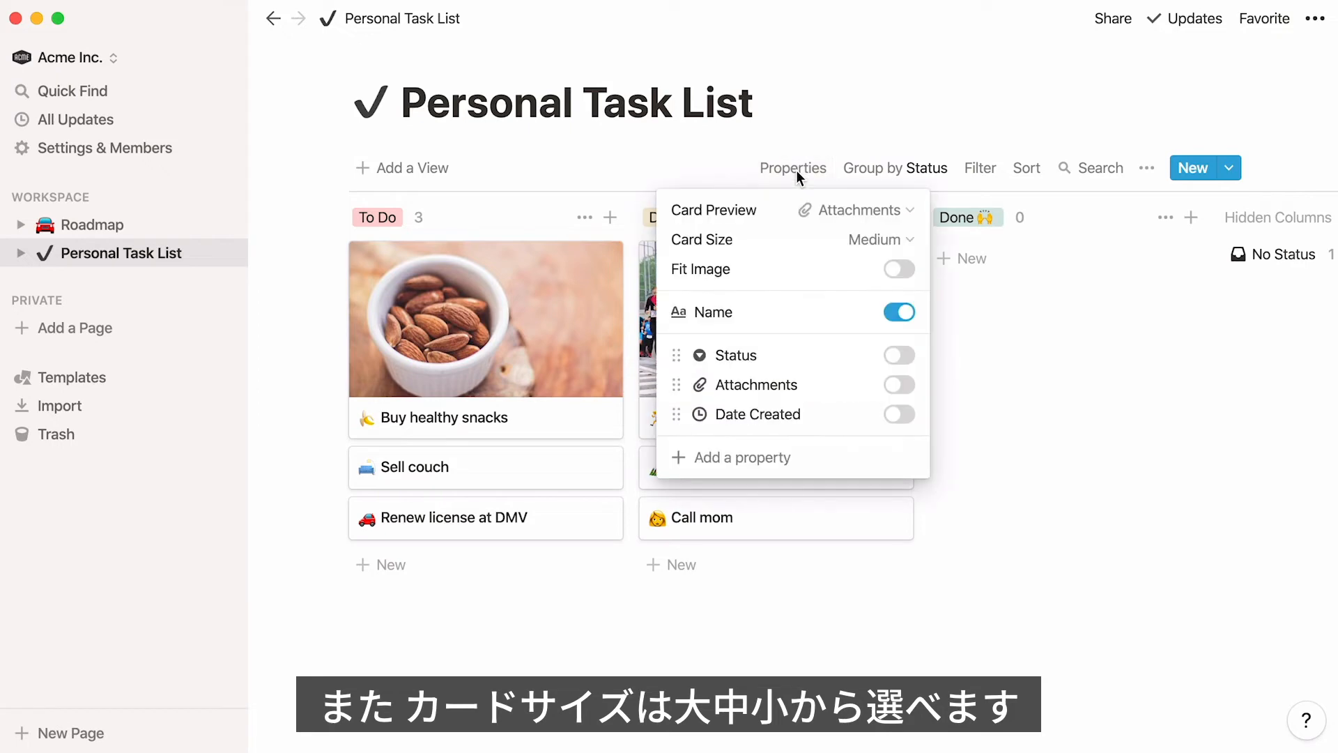
left_click(891, 240)
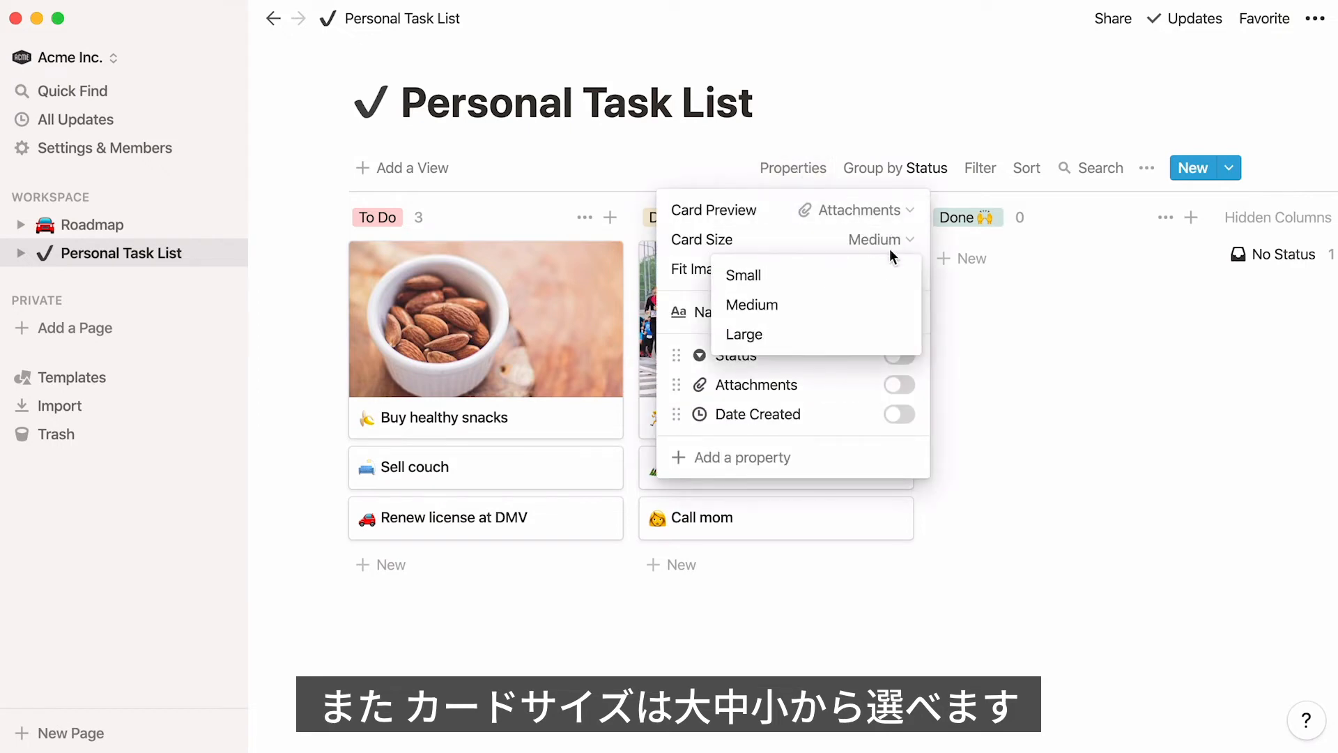
left_click(883, 276)
left_click(883, 305)
left_click(885, 333)
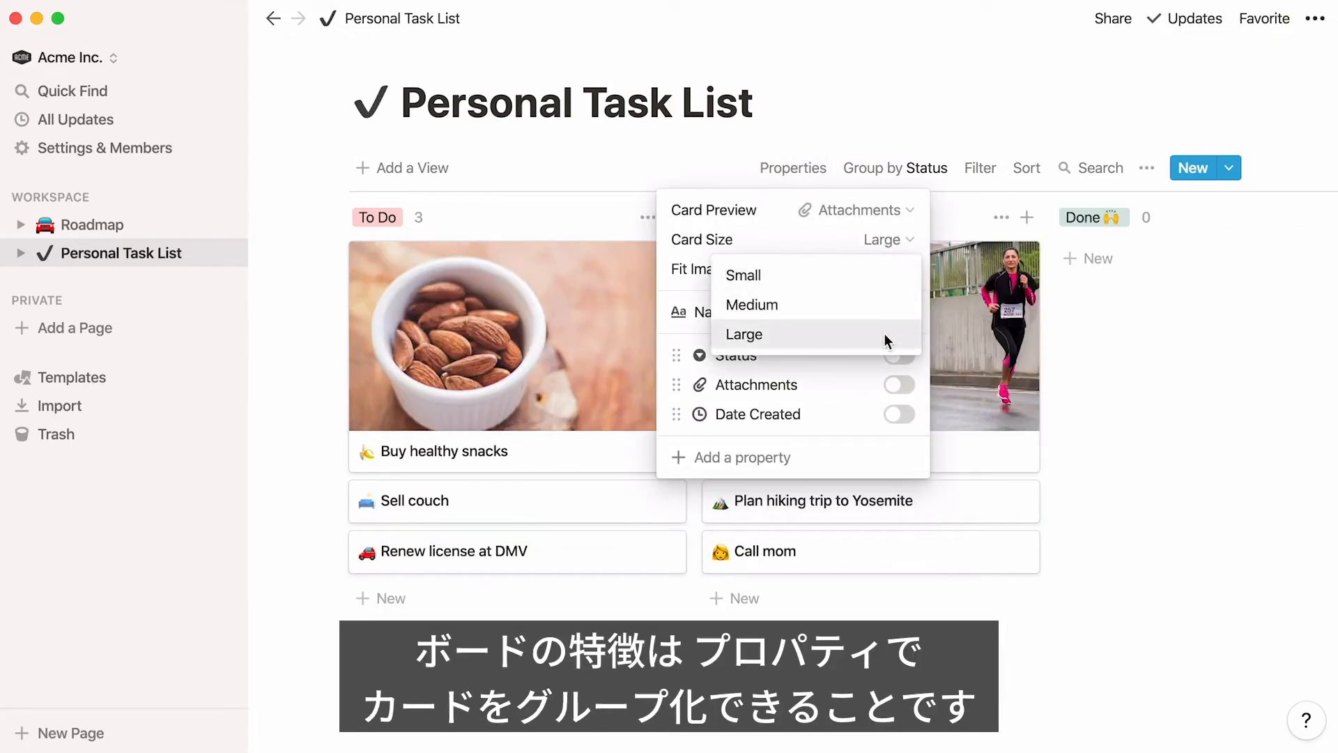
Step: View the Roadmap board grouped by Engineers, Type, Sprint, Product Manager and Priority in turn, ending with Status
left_click(141, 223)
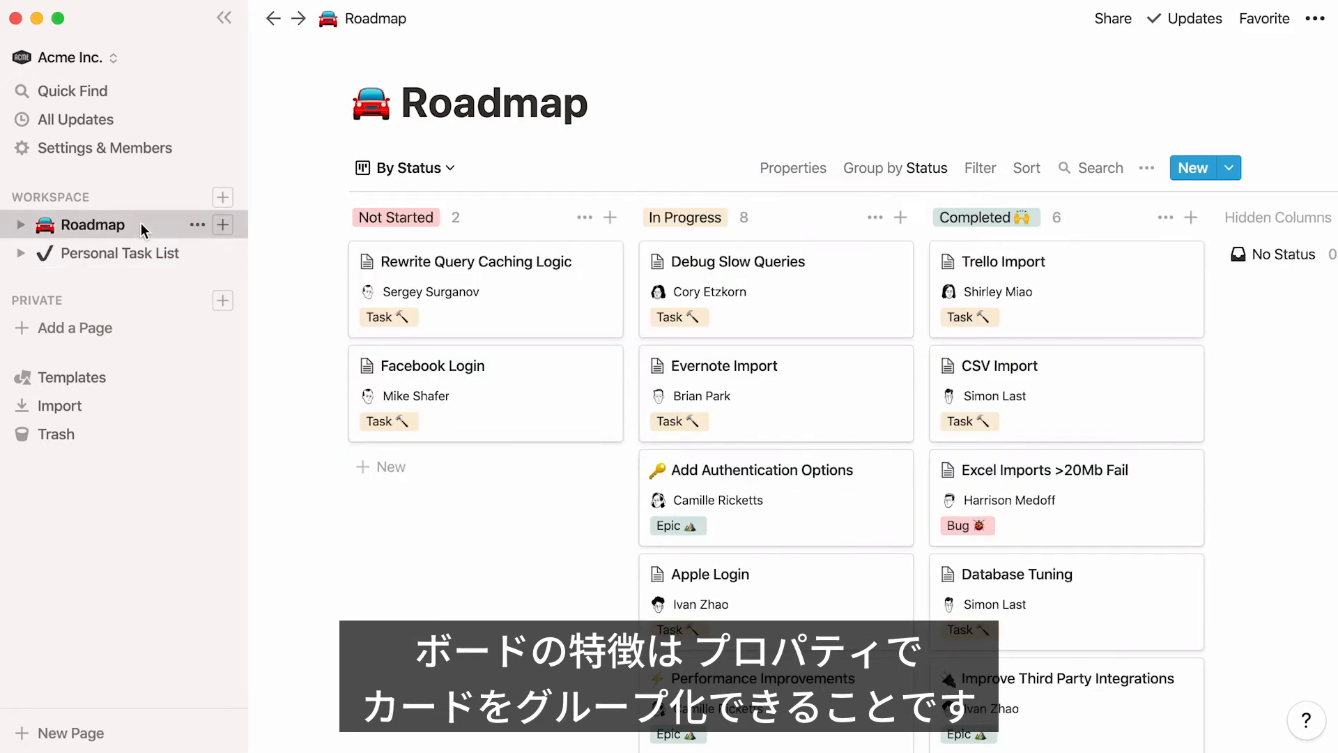
left_click(872, 177)
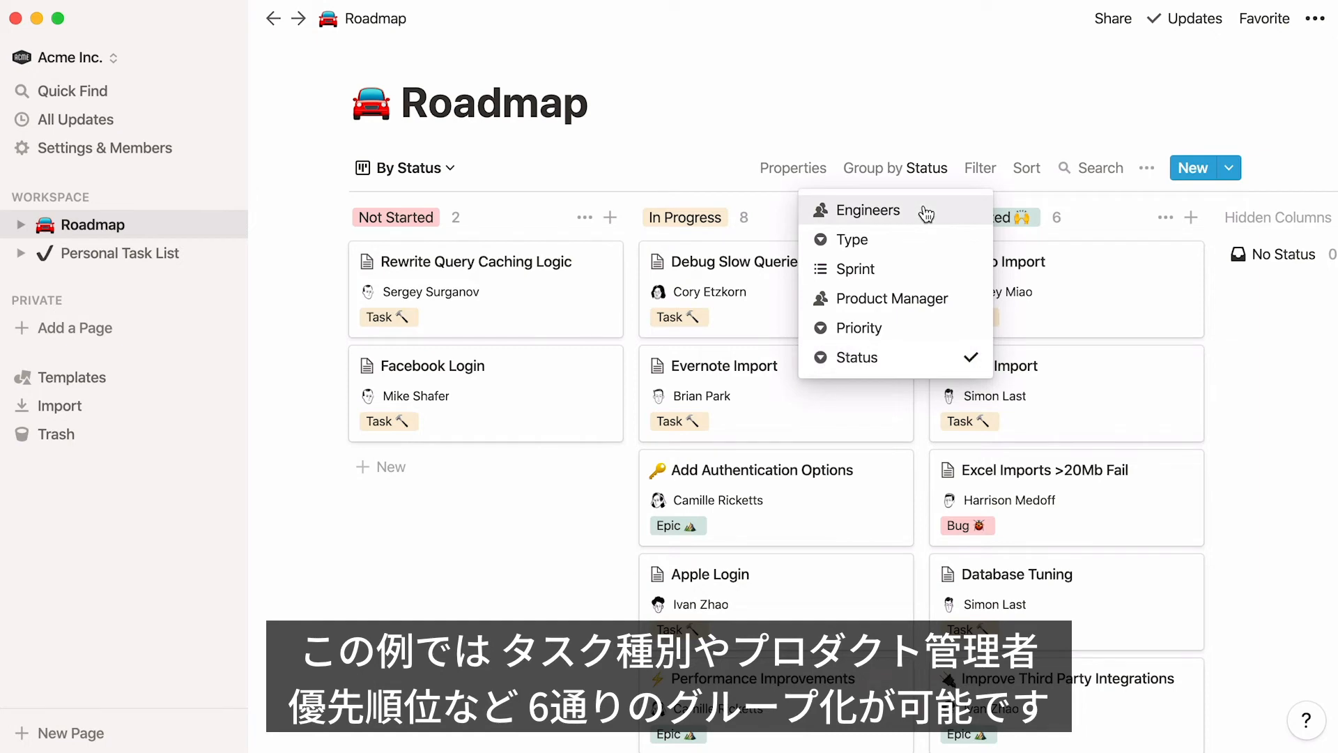
left_click(926, 213)
left_click(925, 240)
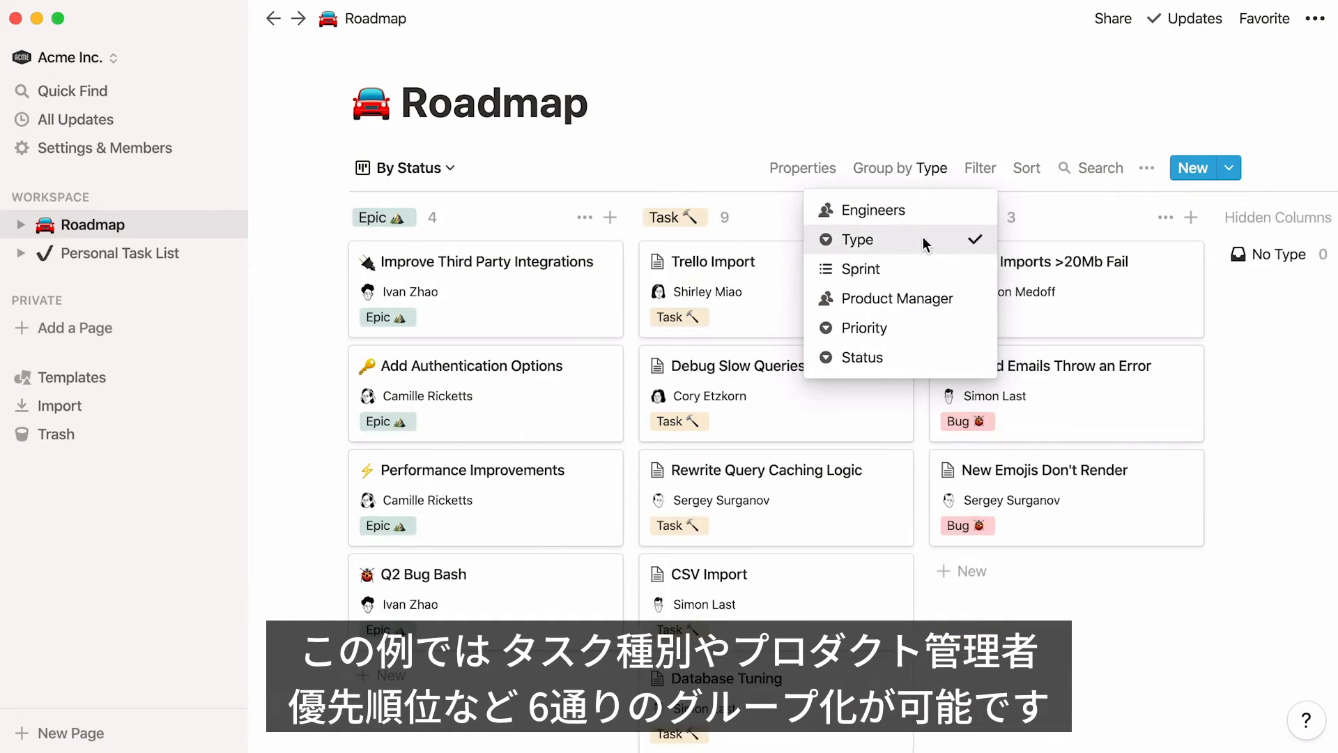
left_click(923, 270)
left_click(958, 298)
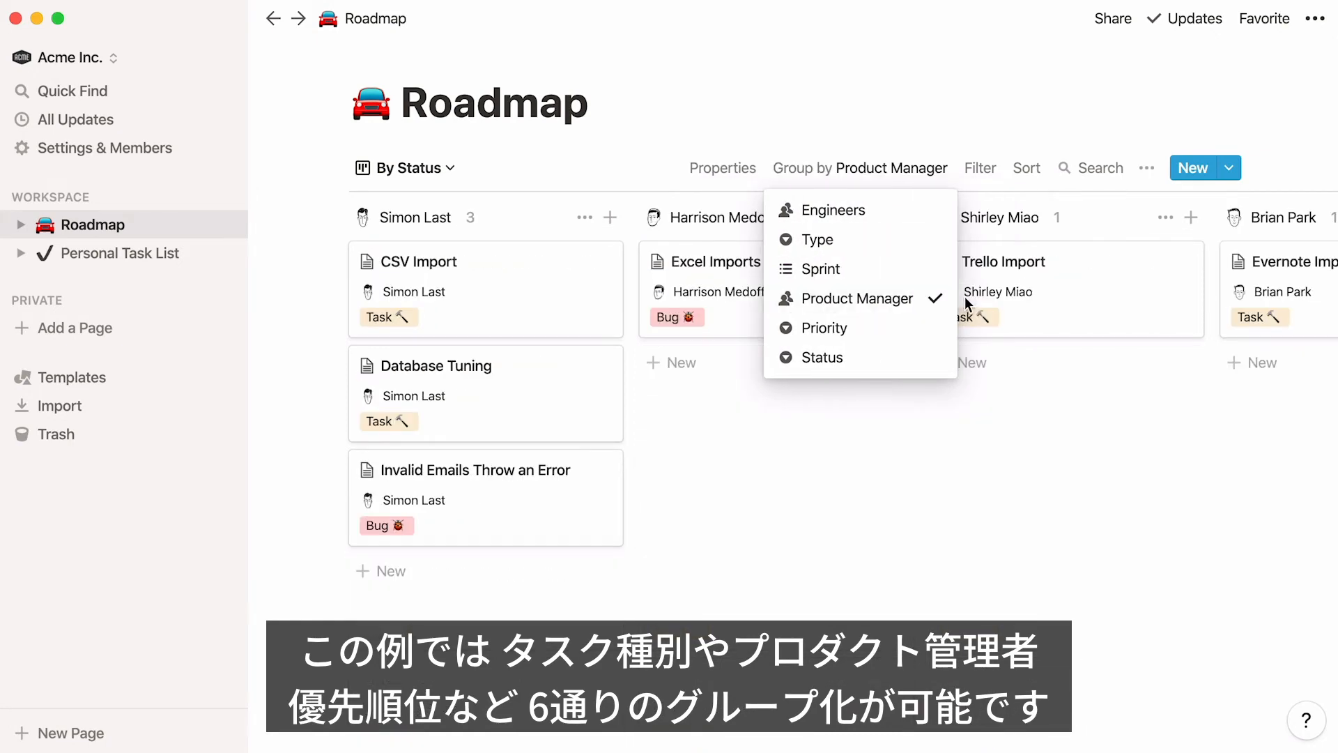
left_click(931, 326)
left_click(909, 355)
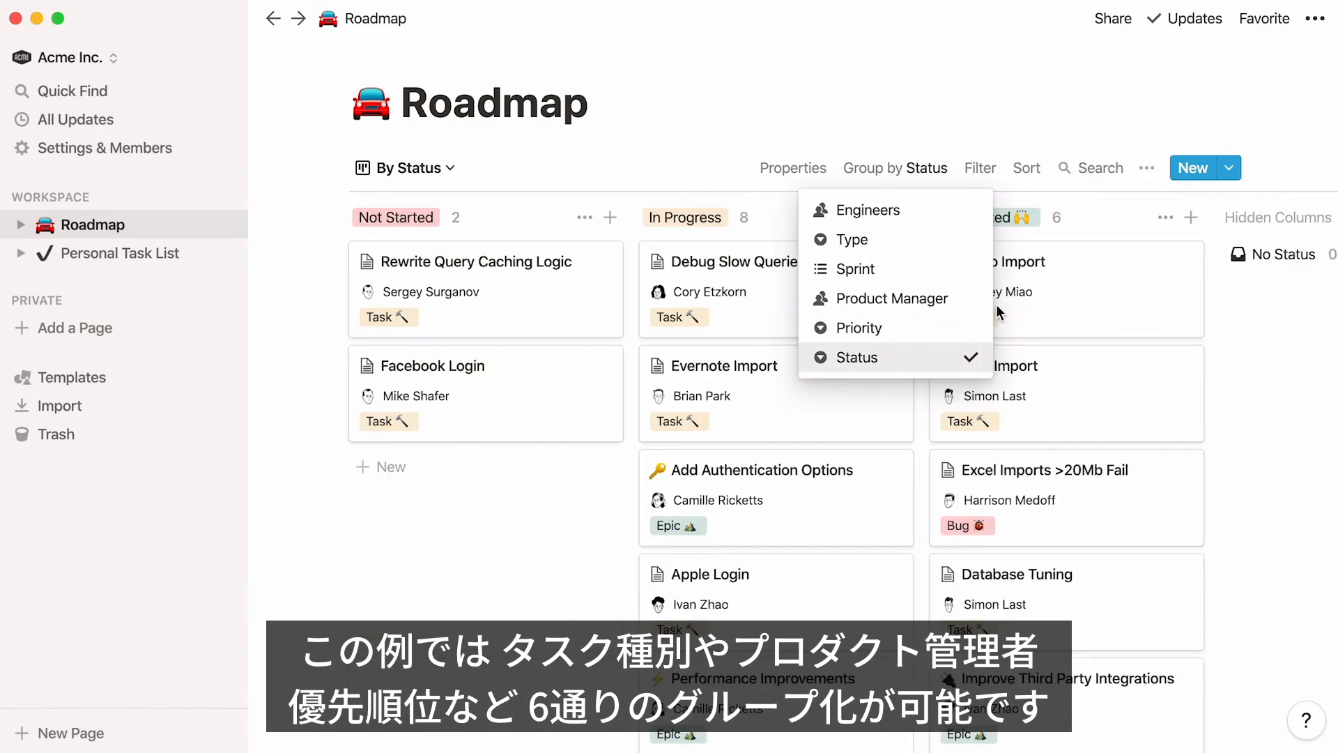
Step: Hide the Completed column of the Roadmap board and move the Debug Slow Queries card from In Progress into the hidden Completed group
left_click(1096, 222)
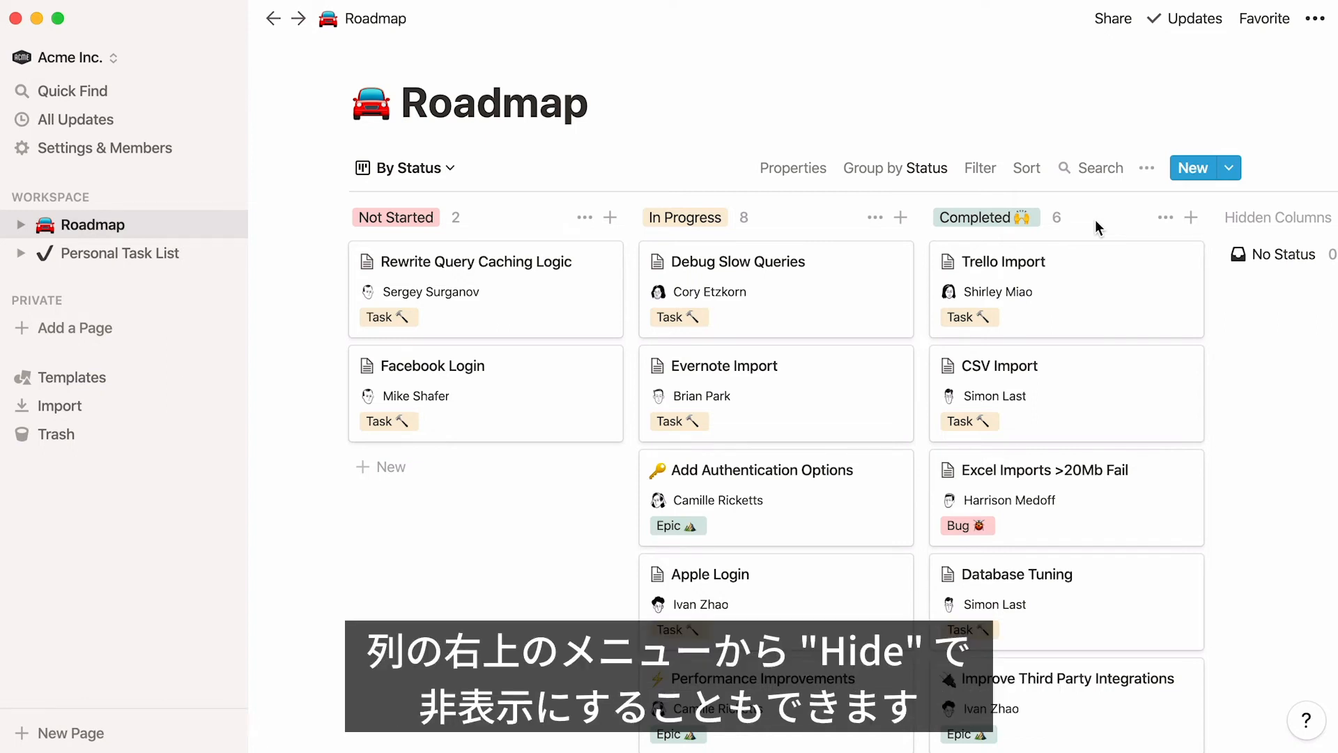
left_click(1160, 216)
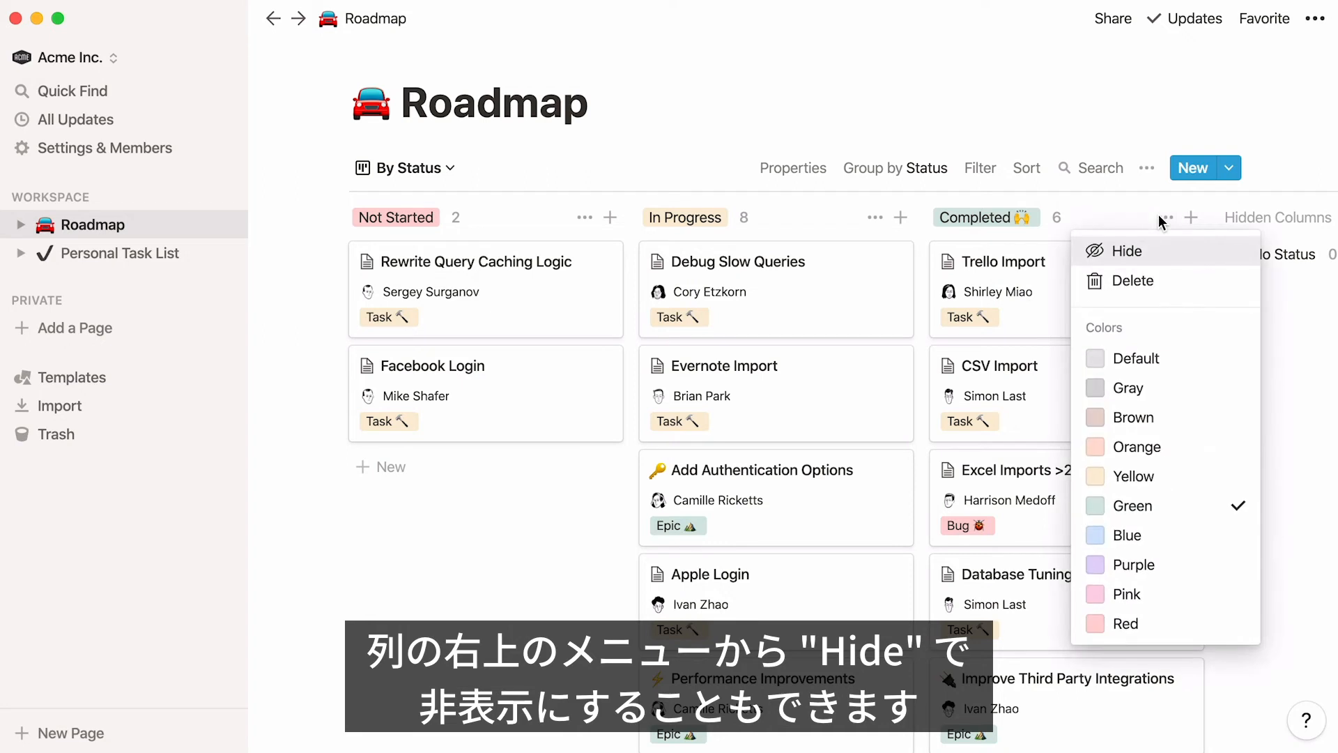
left_click(1168, 252)
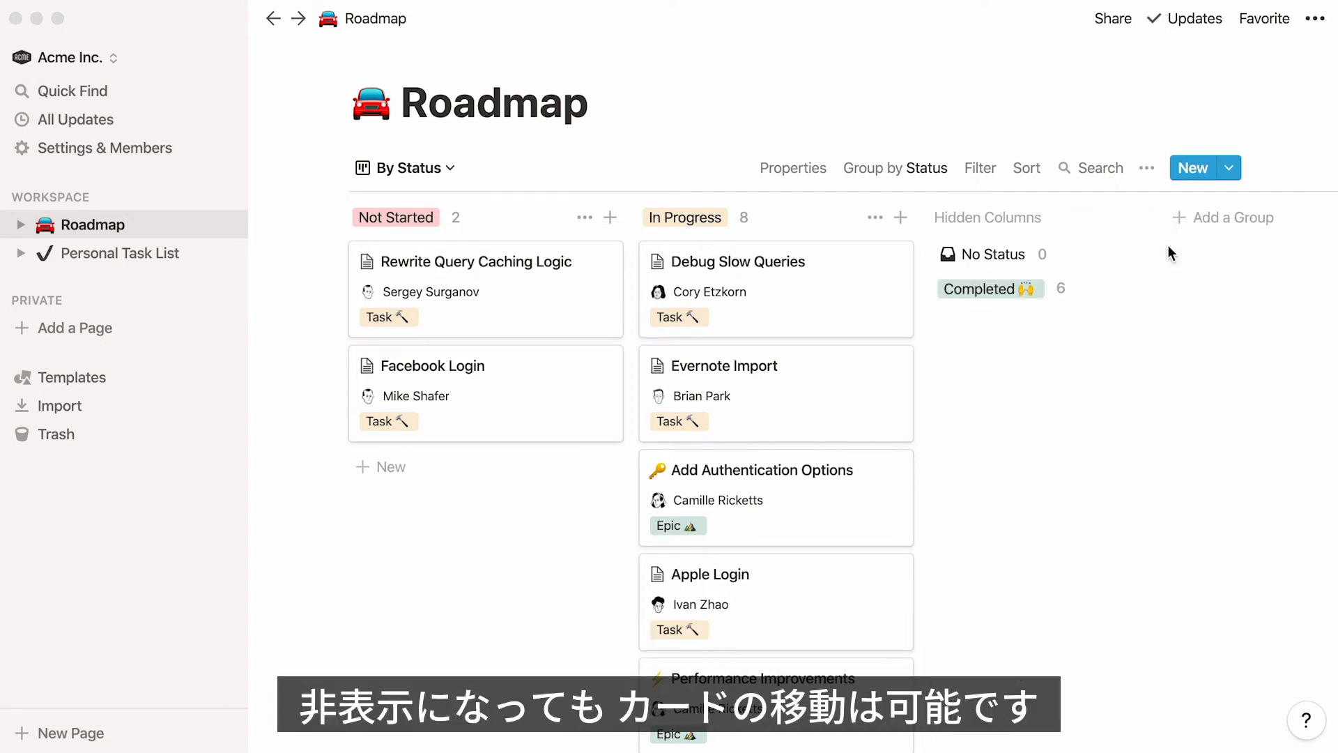
left_click_drag(842, 290, 951, 297)
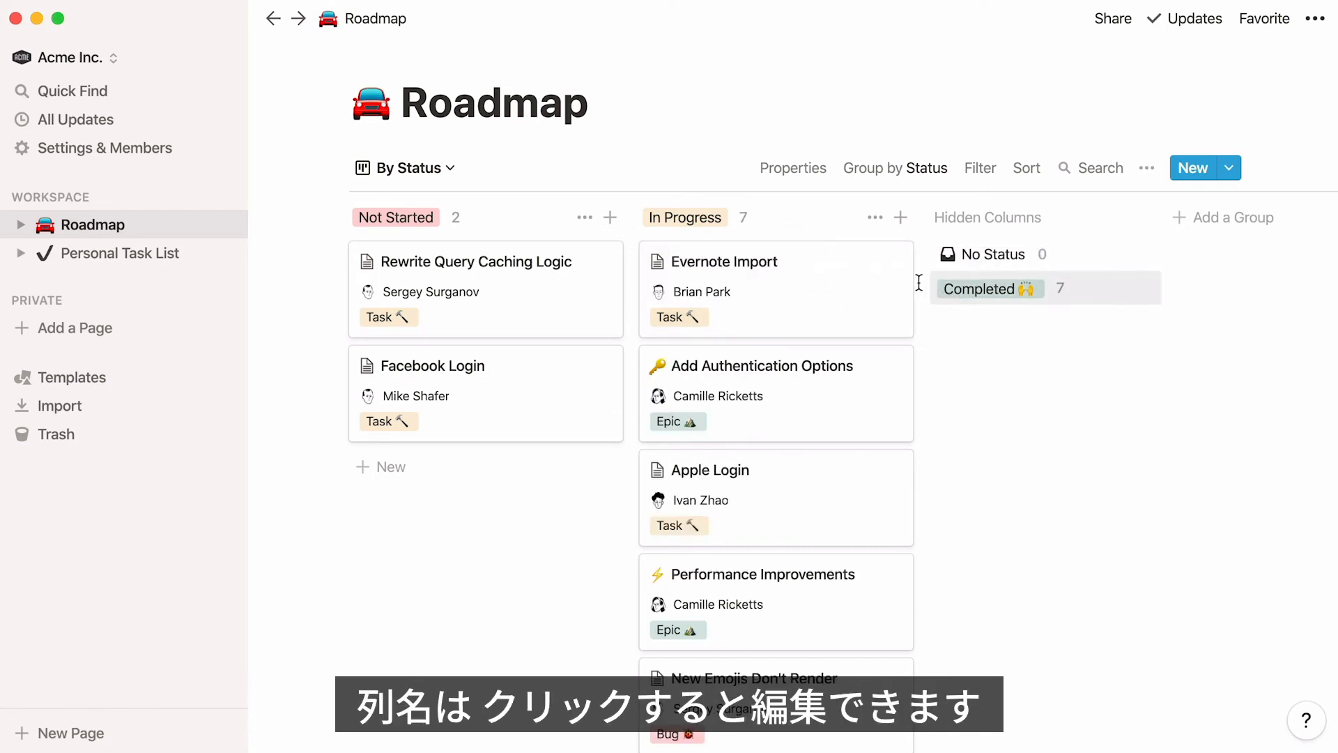
Step: Rename the Not Started column of the Roadmap board to Backlog
left_click(414, 219)
type("Backlog")
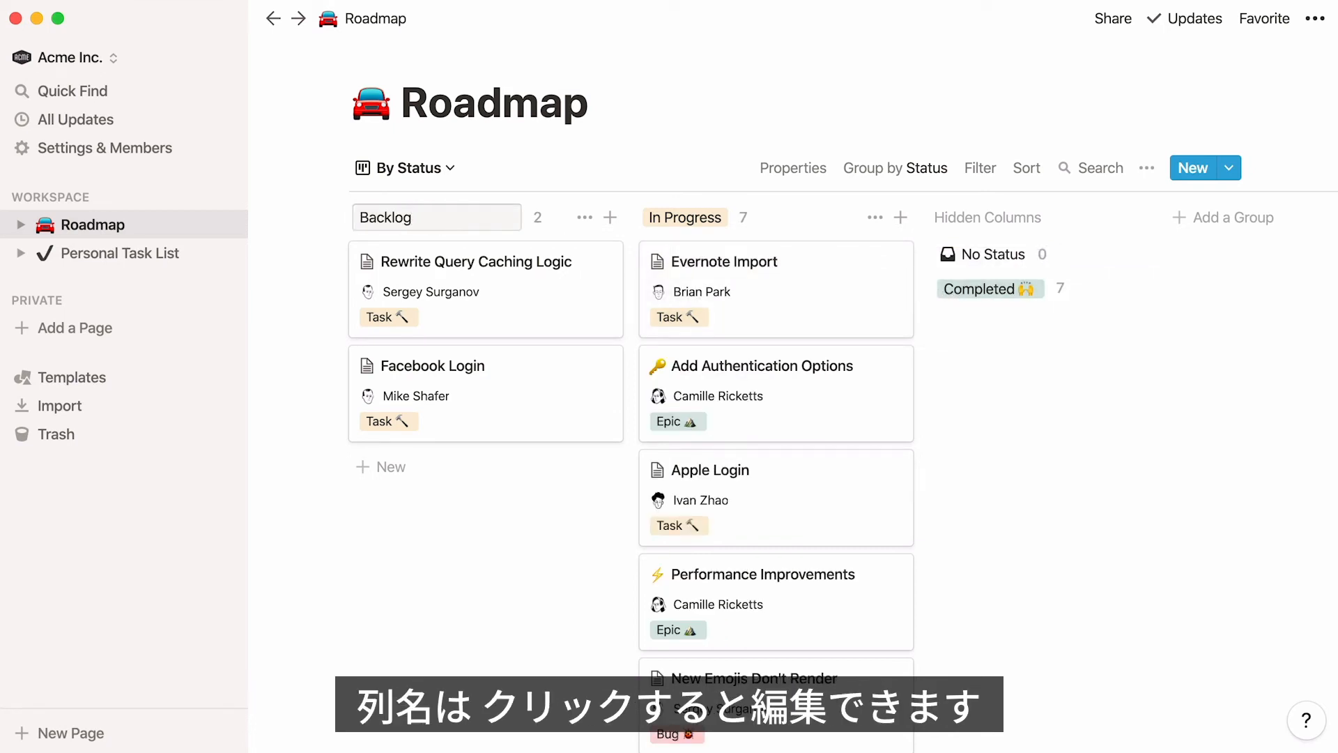
left_click(599, 160)
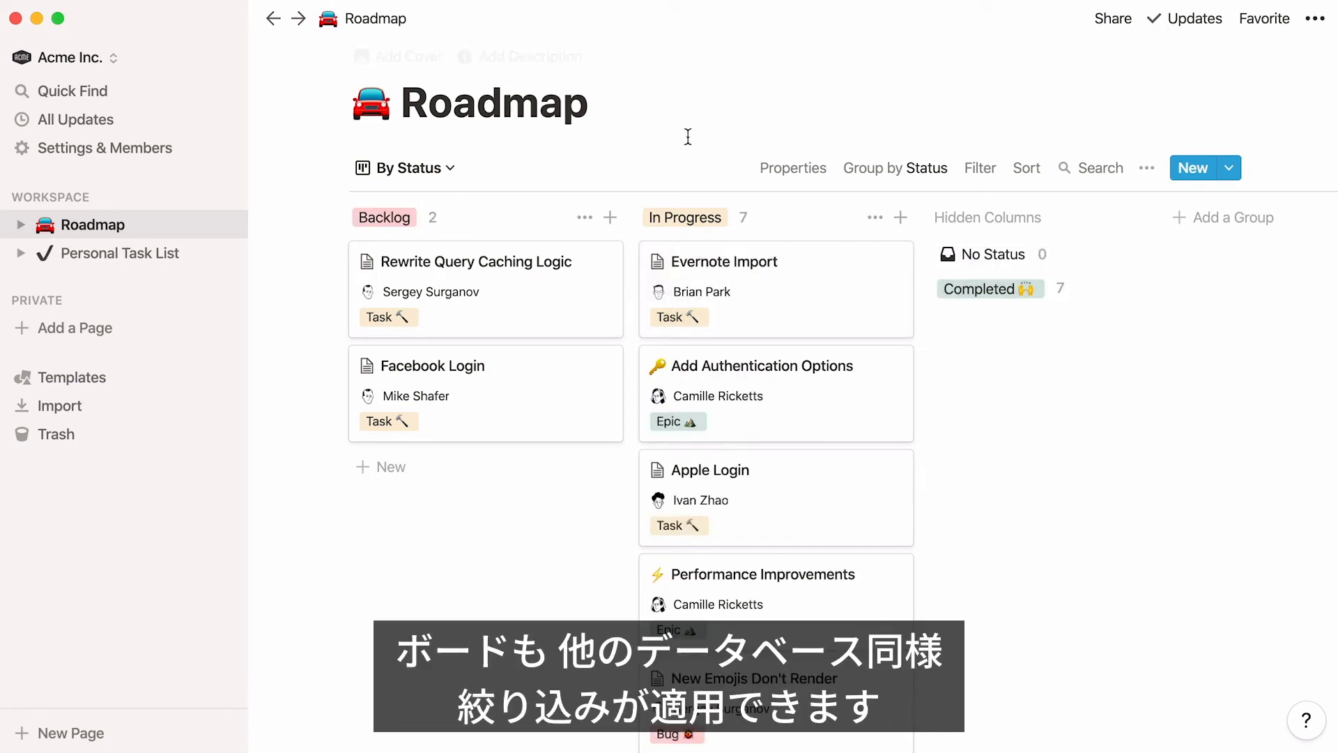
Step: Try a filter for cards whose Product Manager contains the third listed team member, and remove the filter again
left_click(981, 173)
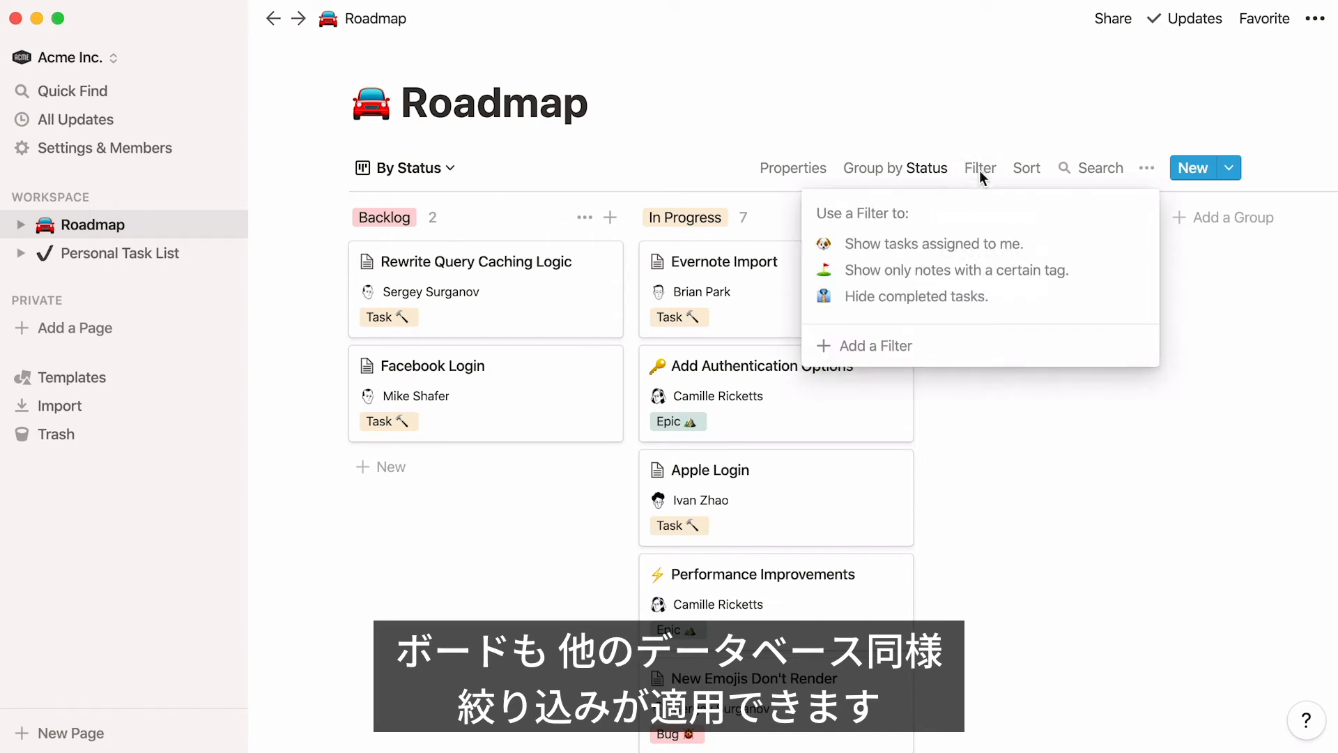
left_click(930, 344)
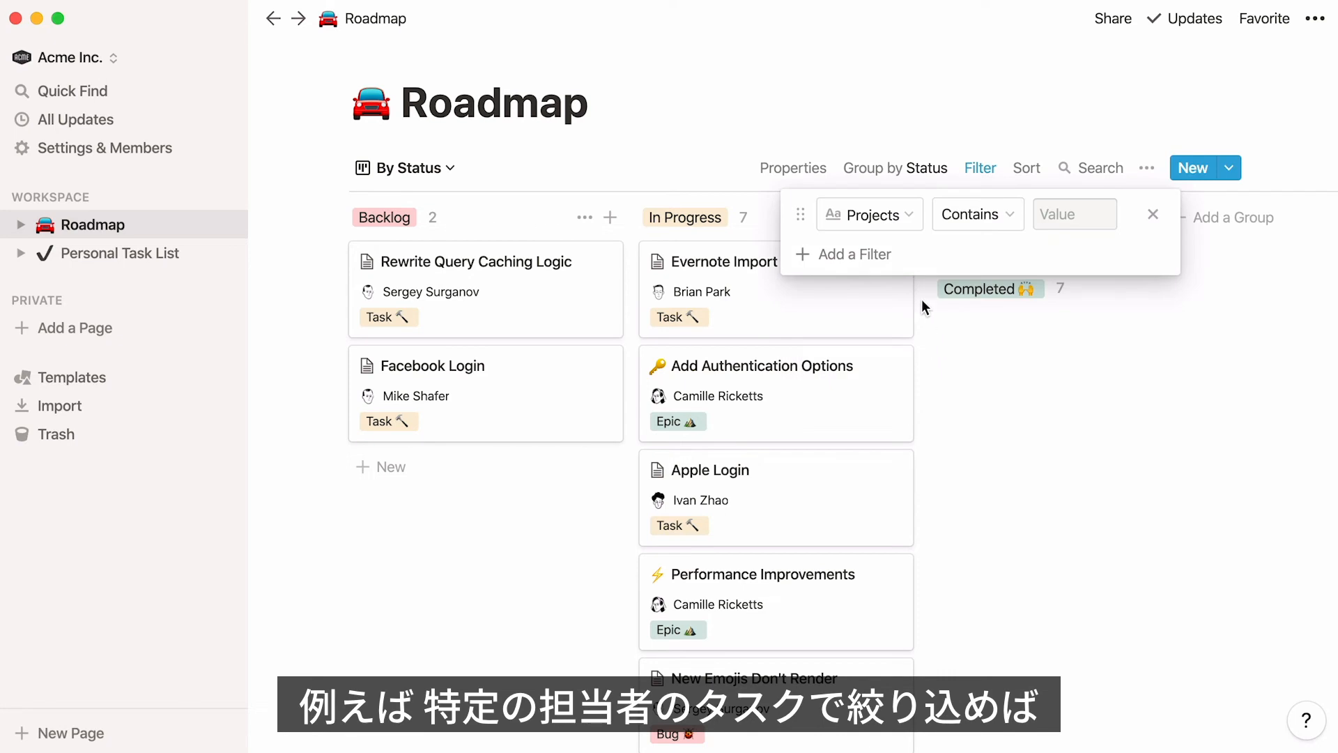
left_click(905, 218)
left_click(930, 395)
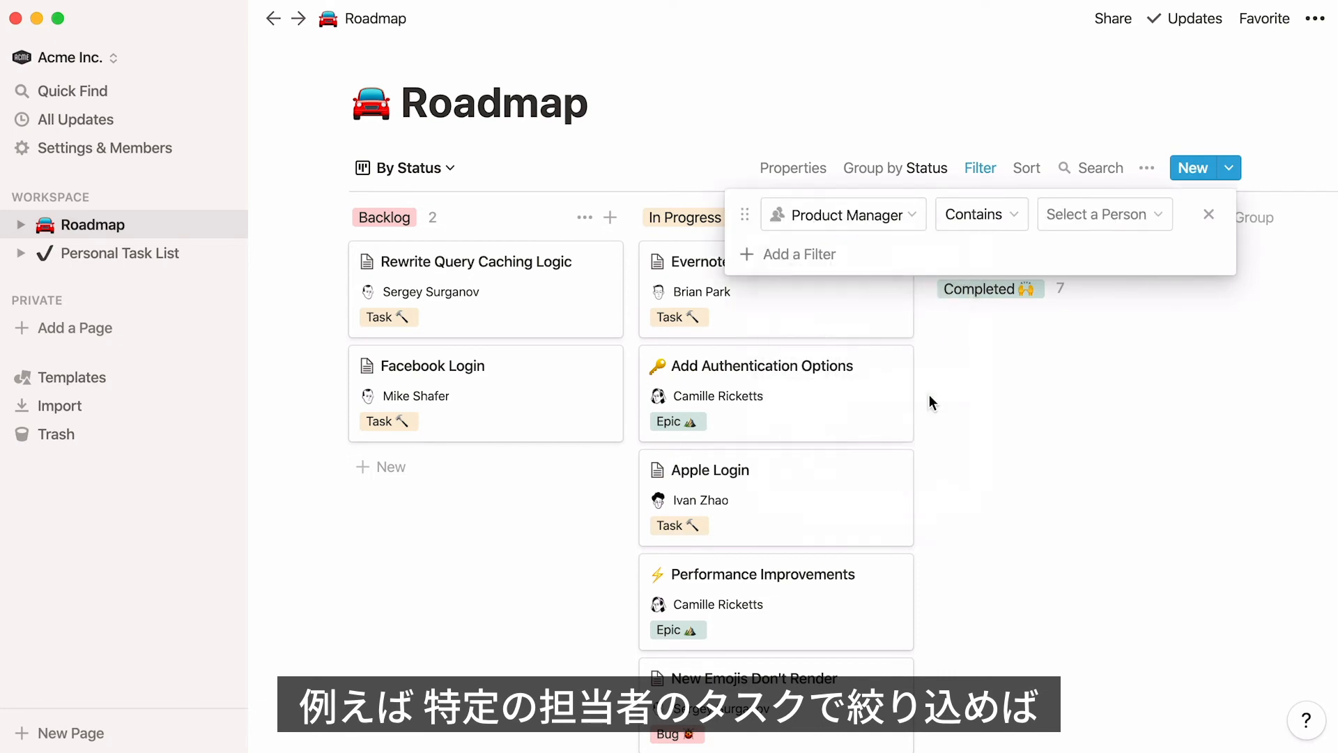
left_click(1114, 220)
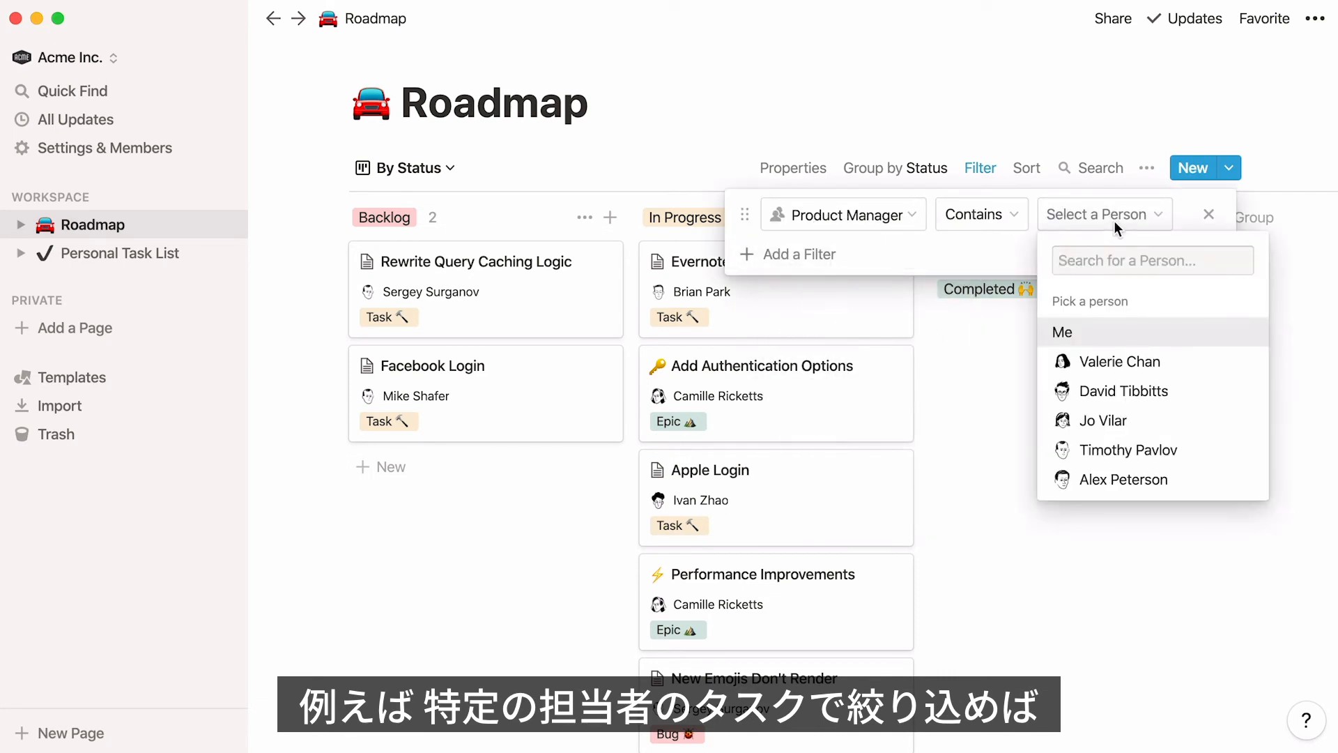
left_click(1165, 419)
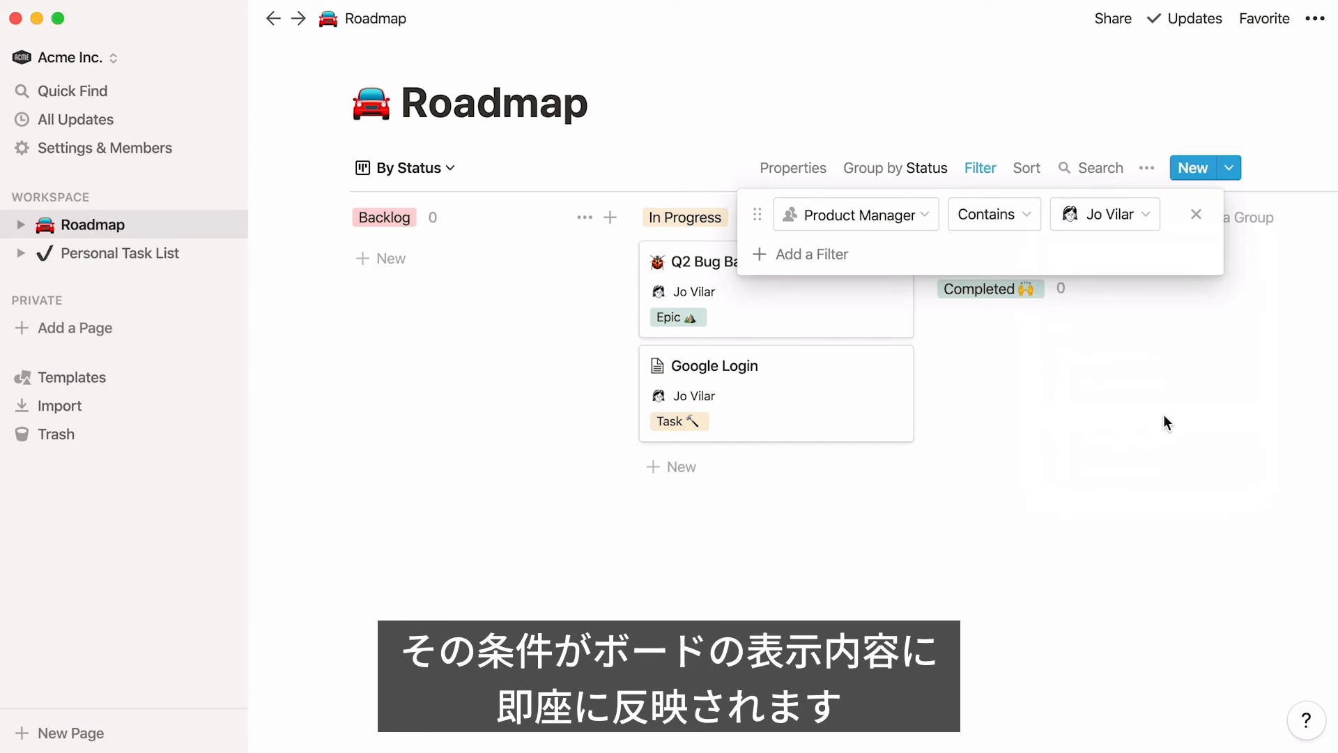
left_click(1195, 214)
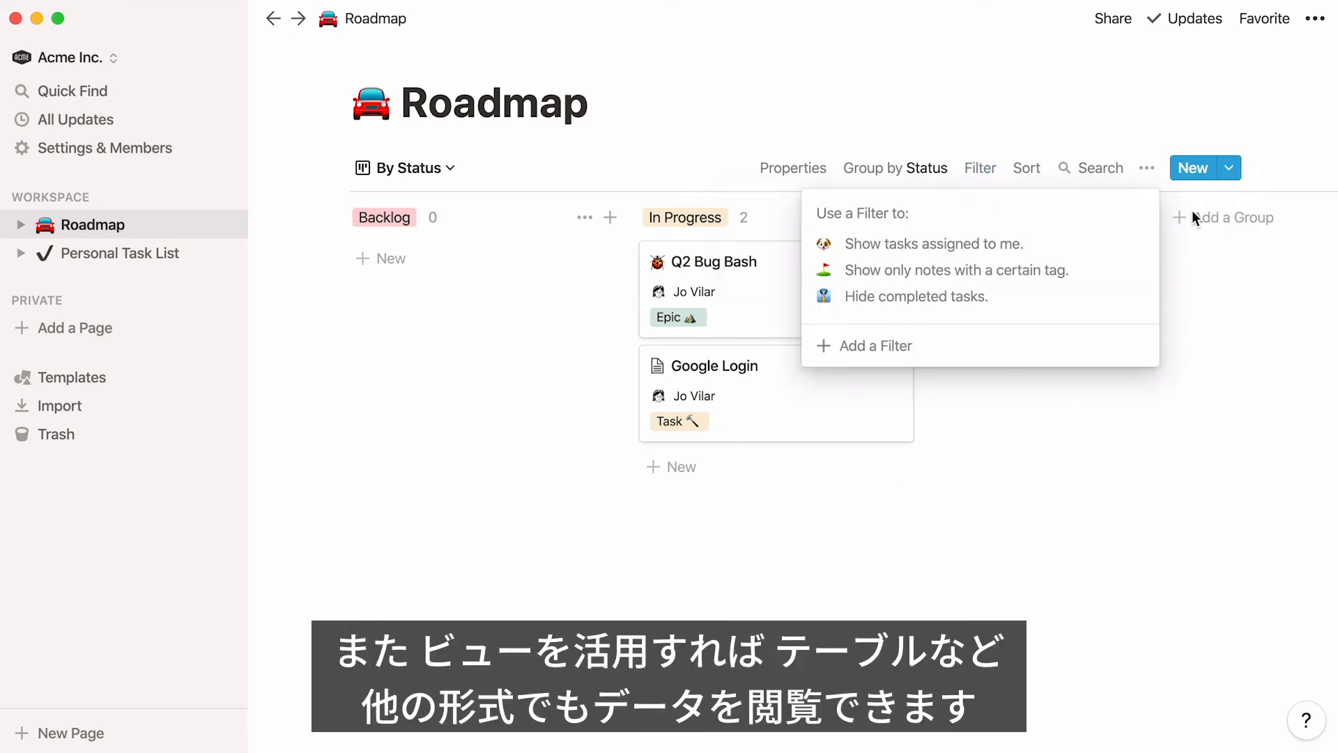
left_click(1192, 211)
Step: Look through the view types offered for a new Roadmap view, such as Calendar, and leave without creating one
left_click(451, 171)
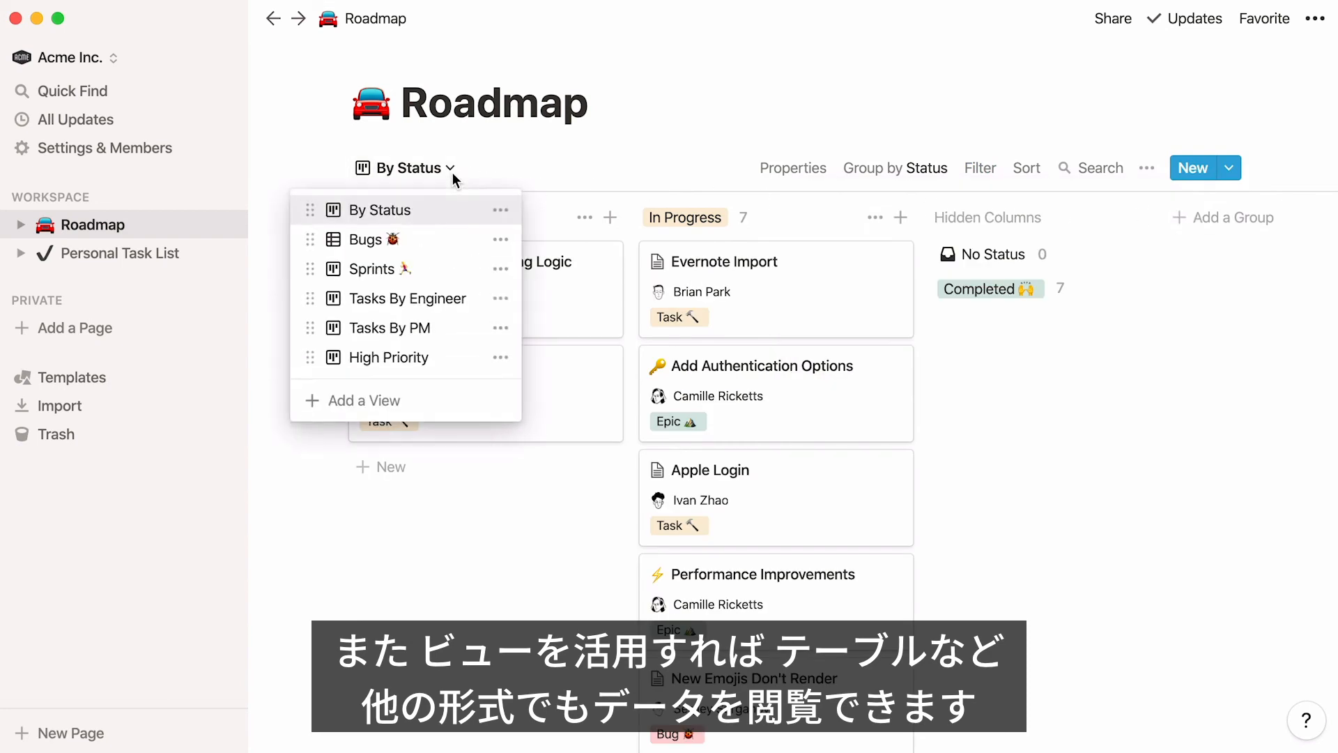
left_click(444, 402)
mouse_move(682, 264)
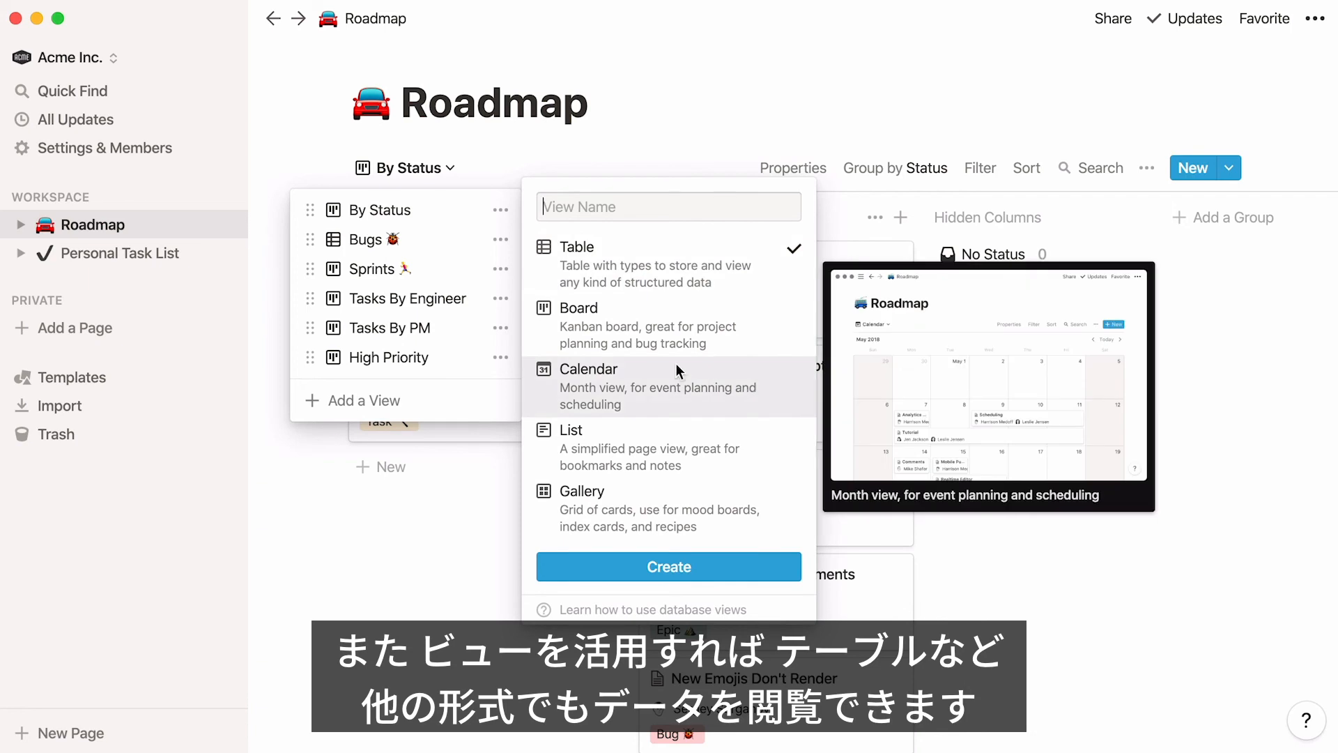
left_click(428, 270)
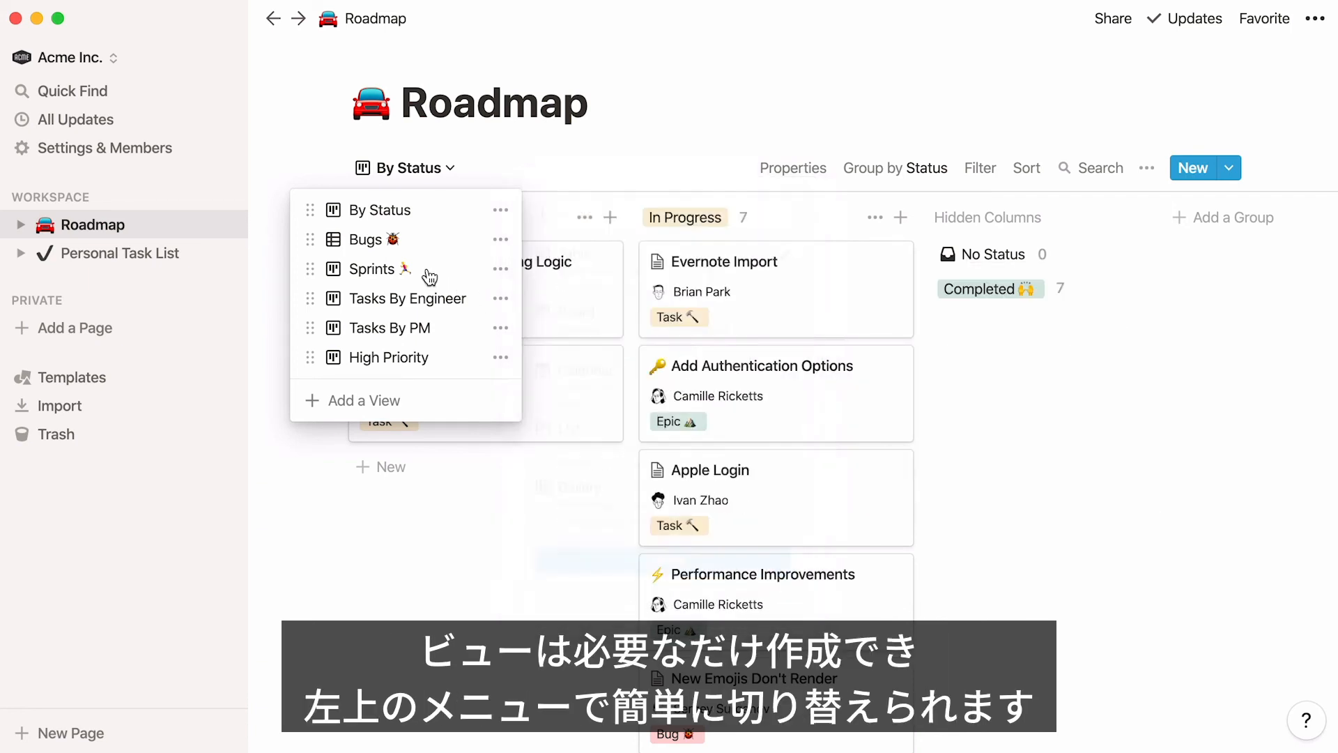
Step: View the Roadmap in its saved Sprints, Bugs and By Status views in turn, ending with High Priority
left_click(429, 276)
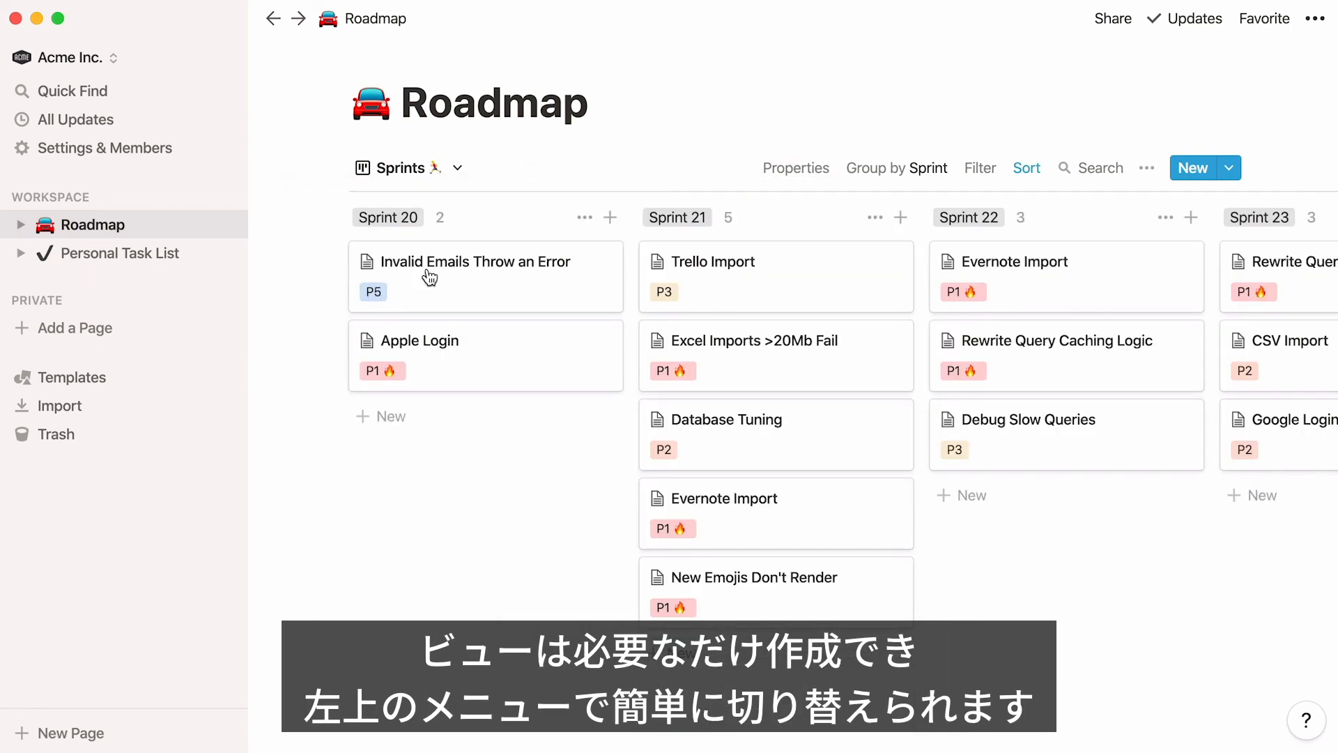
left_click(467, 165)
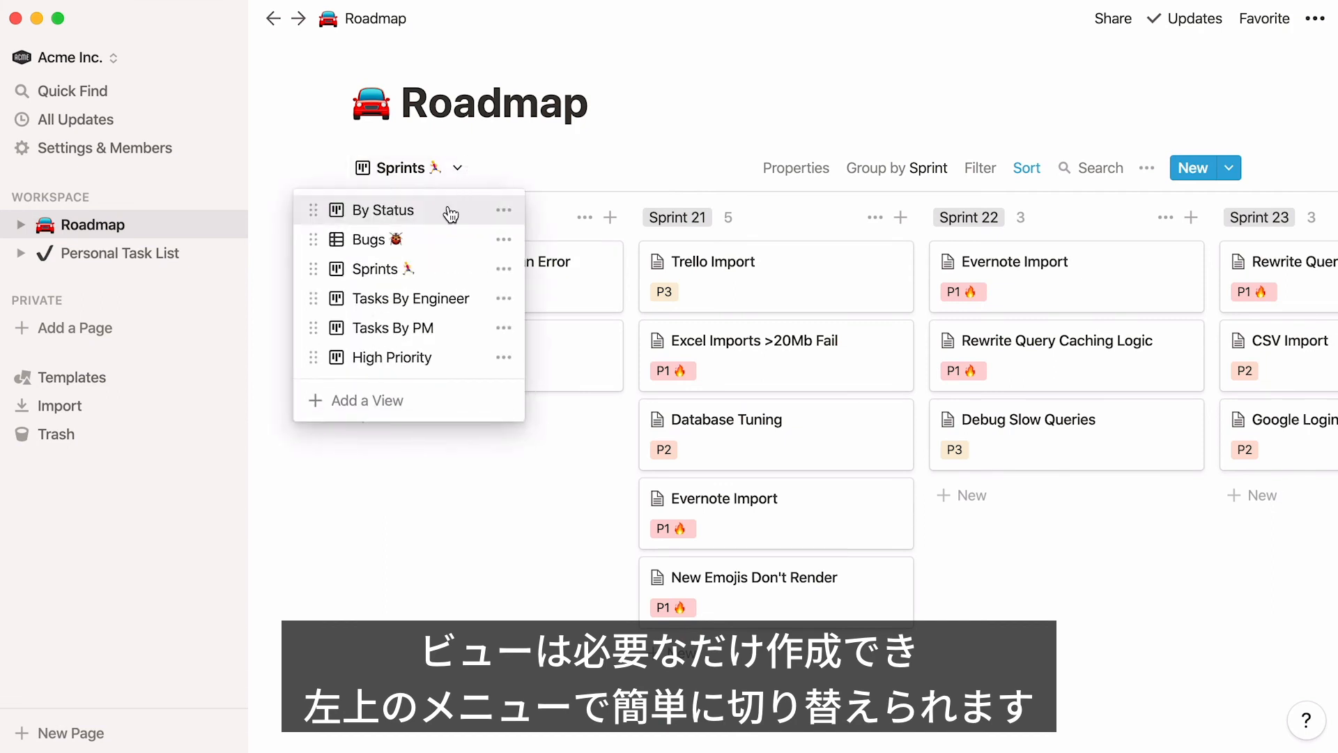
left_click(442, 236)
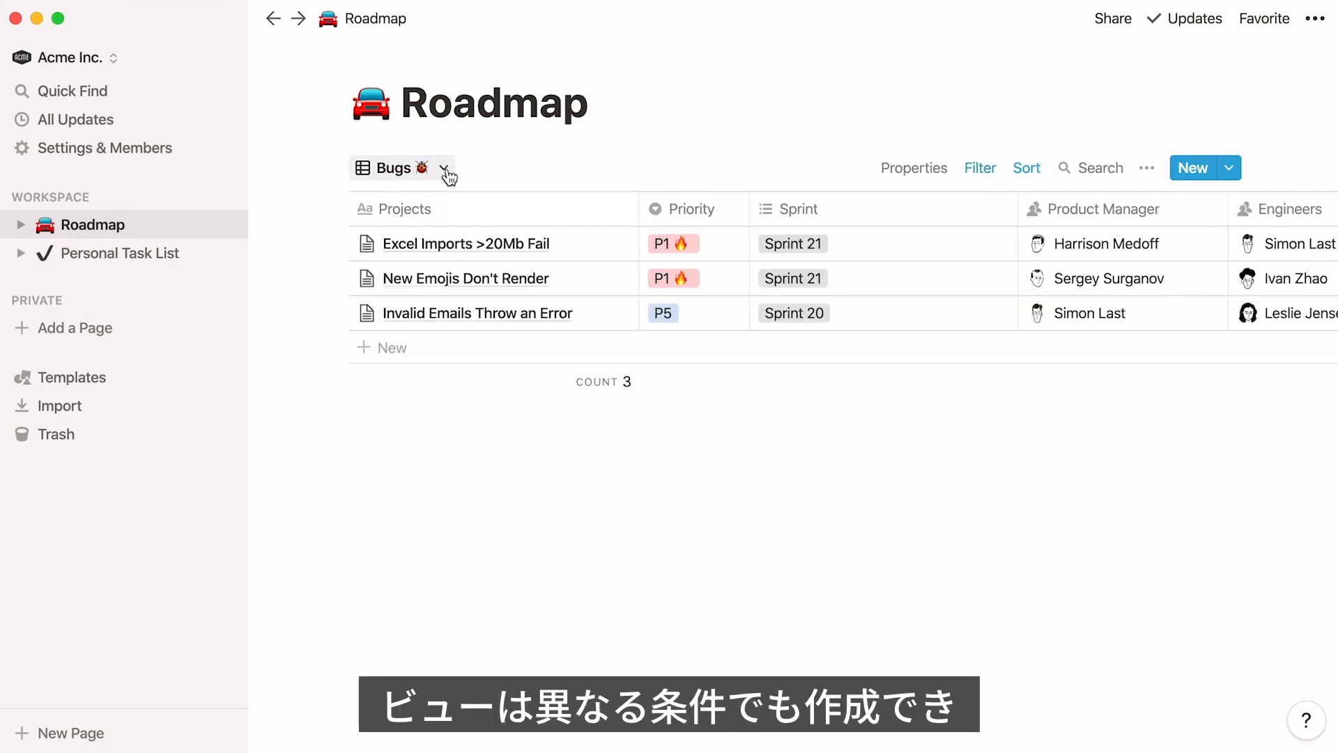
left_click(445, 169)
left_click(442, 211)
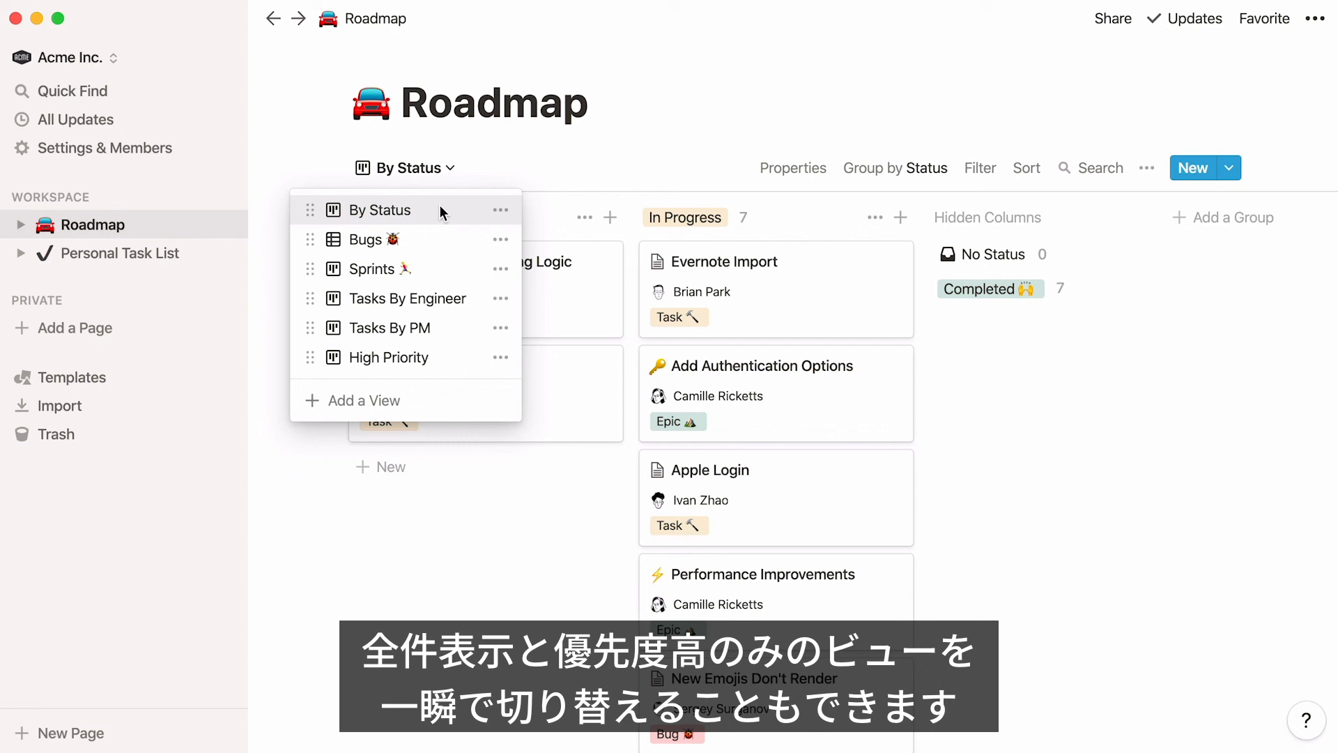
left_click(455, 358)
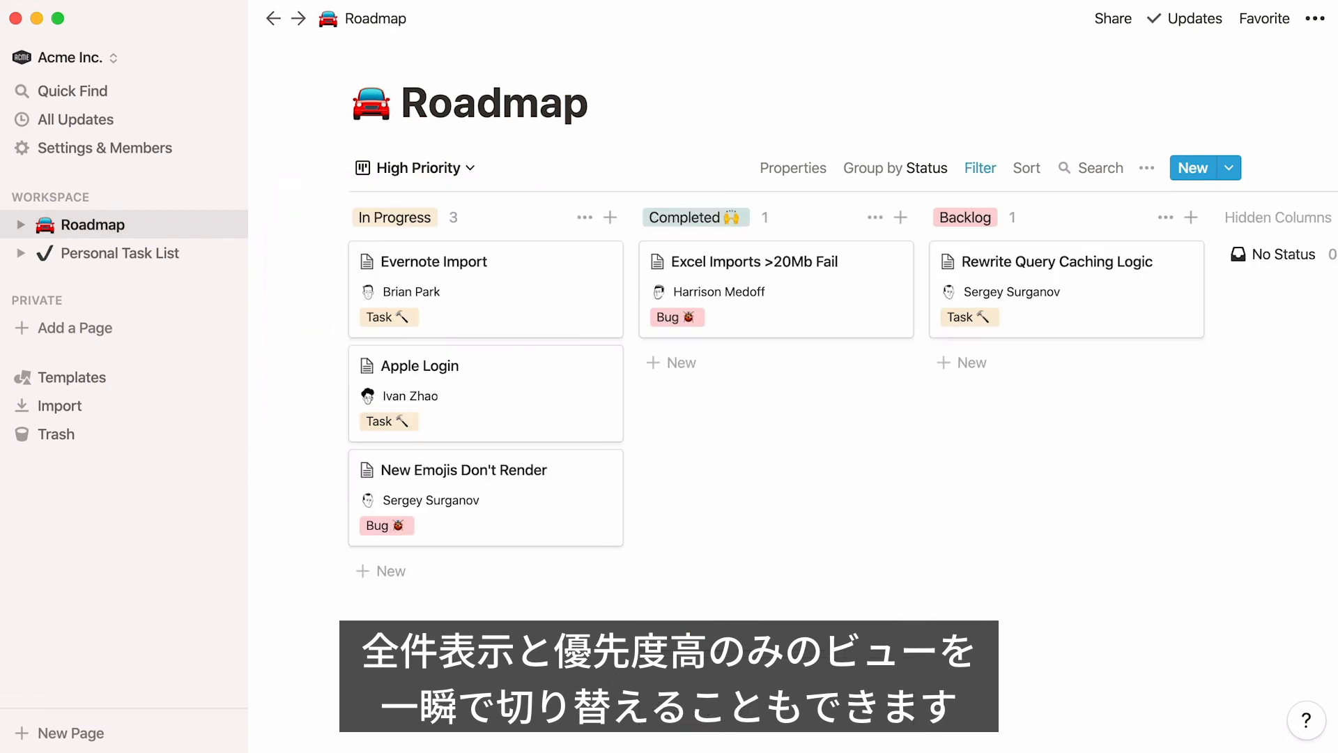